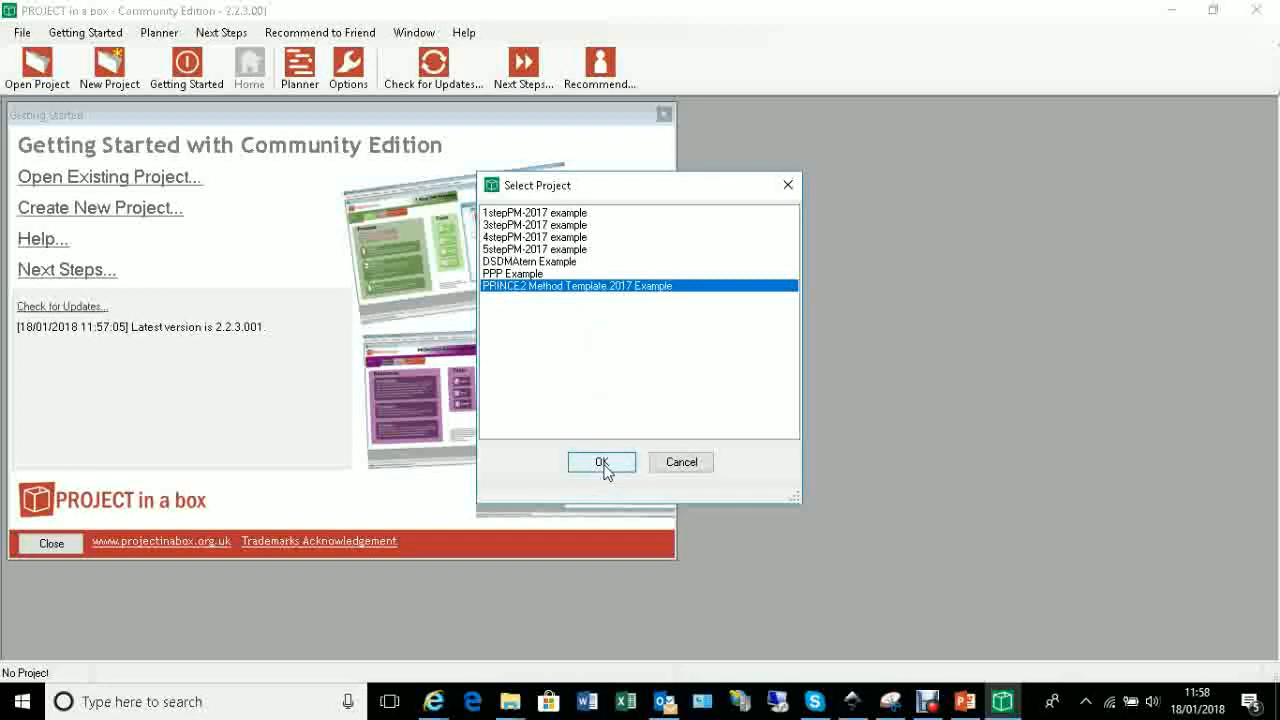
- Open the PRINCE2 Method Template 2017 Example project and resize its overview window to fit the workspace
click(602, 463)
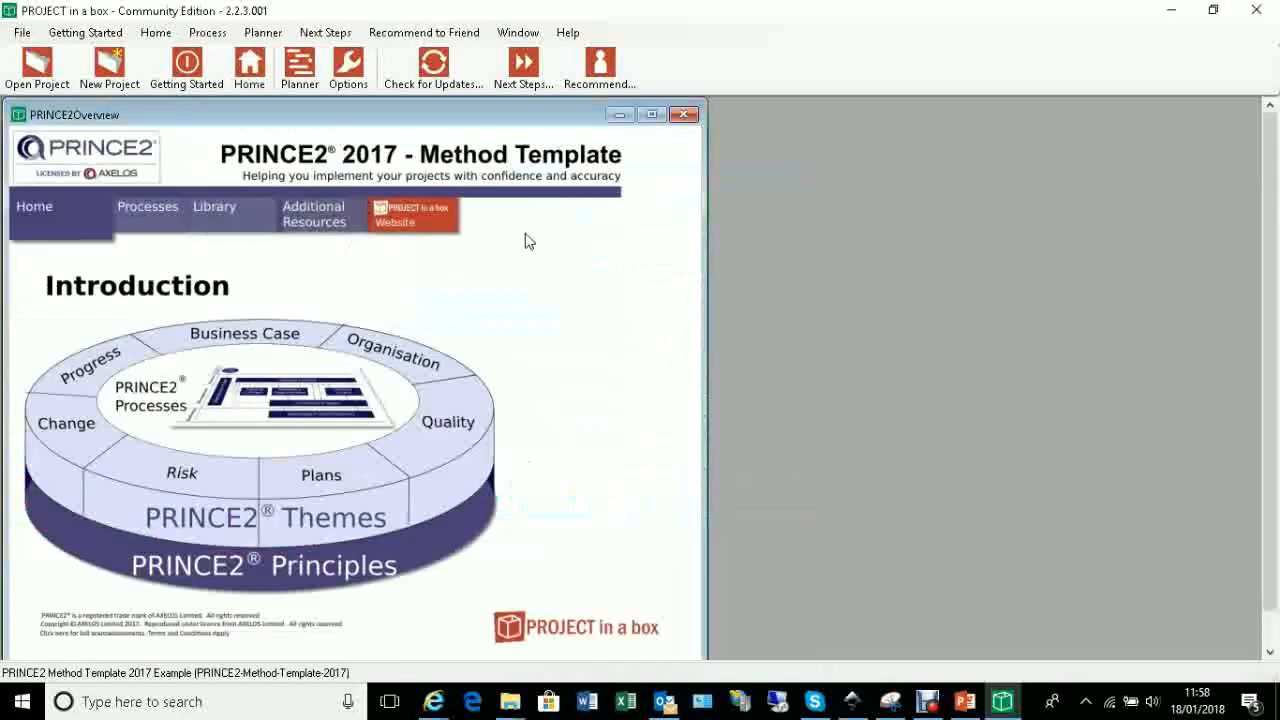
drag(706, 100, 687, 170)
drag(506, 188, 514, 120)
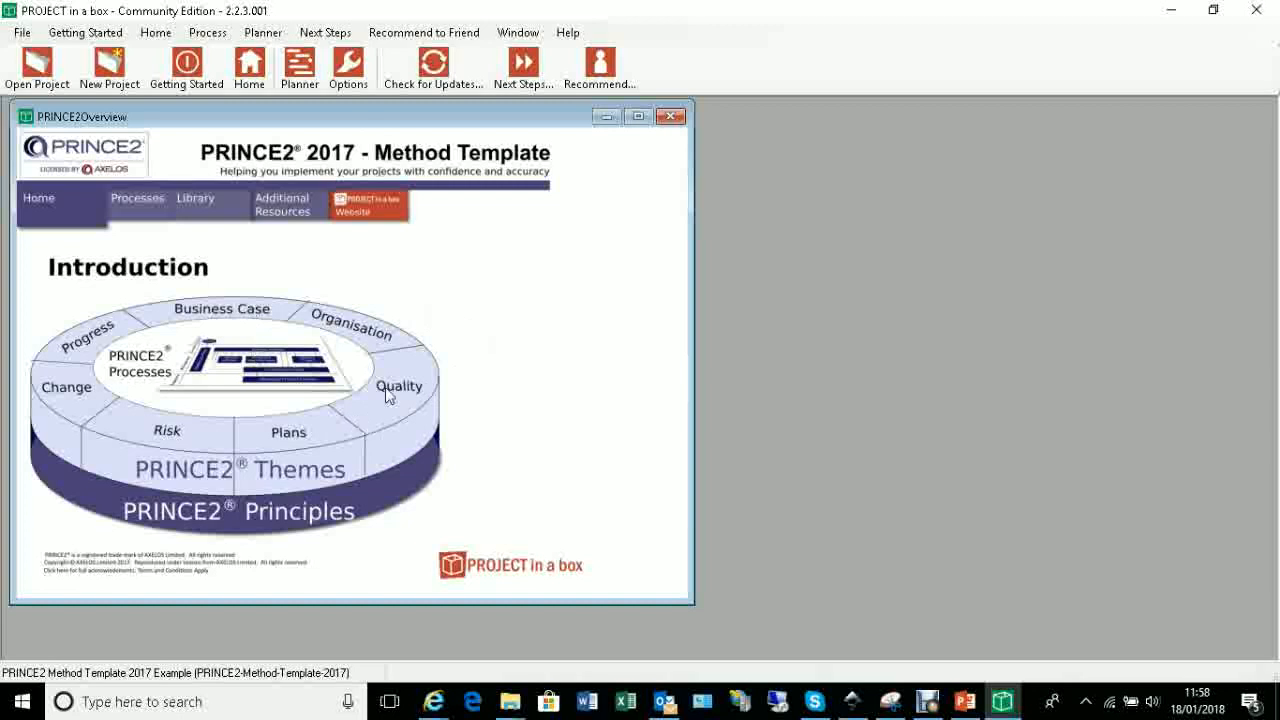
- Open the Plans theme's documents and place the explorer window beside the overview diagram
click(288, 434)
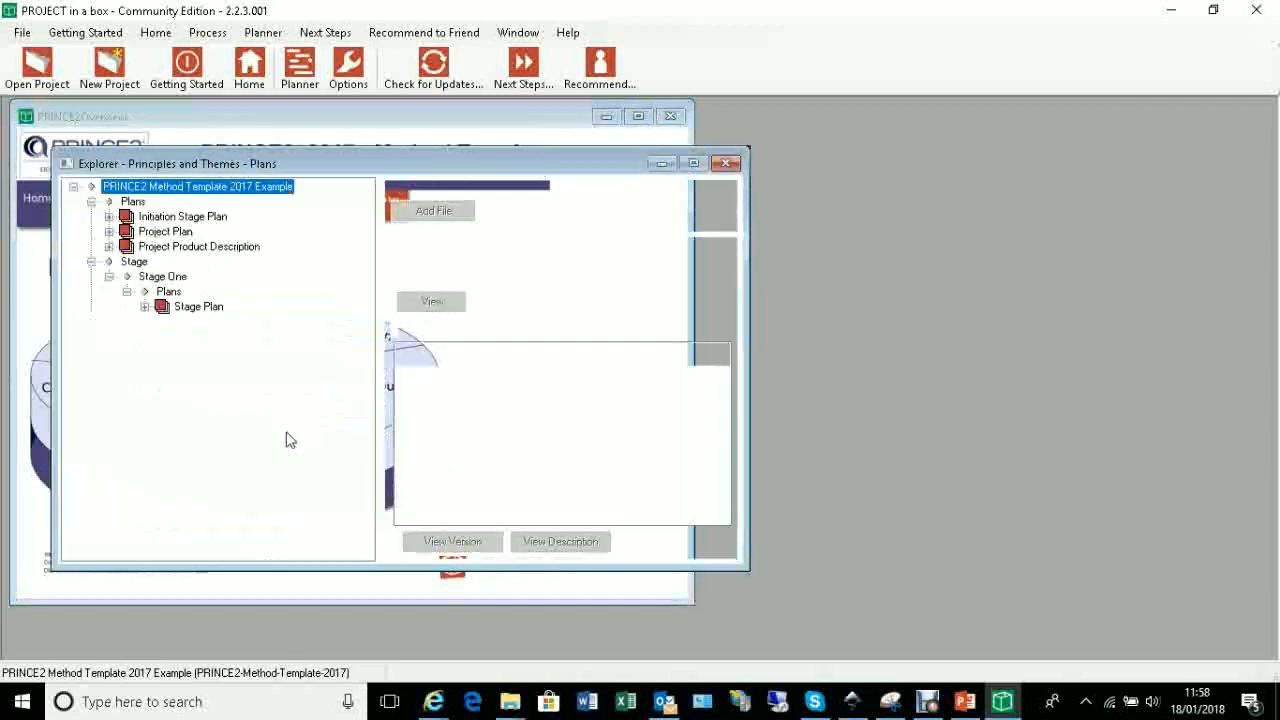
drag(266, 166, 787, 226)
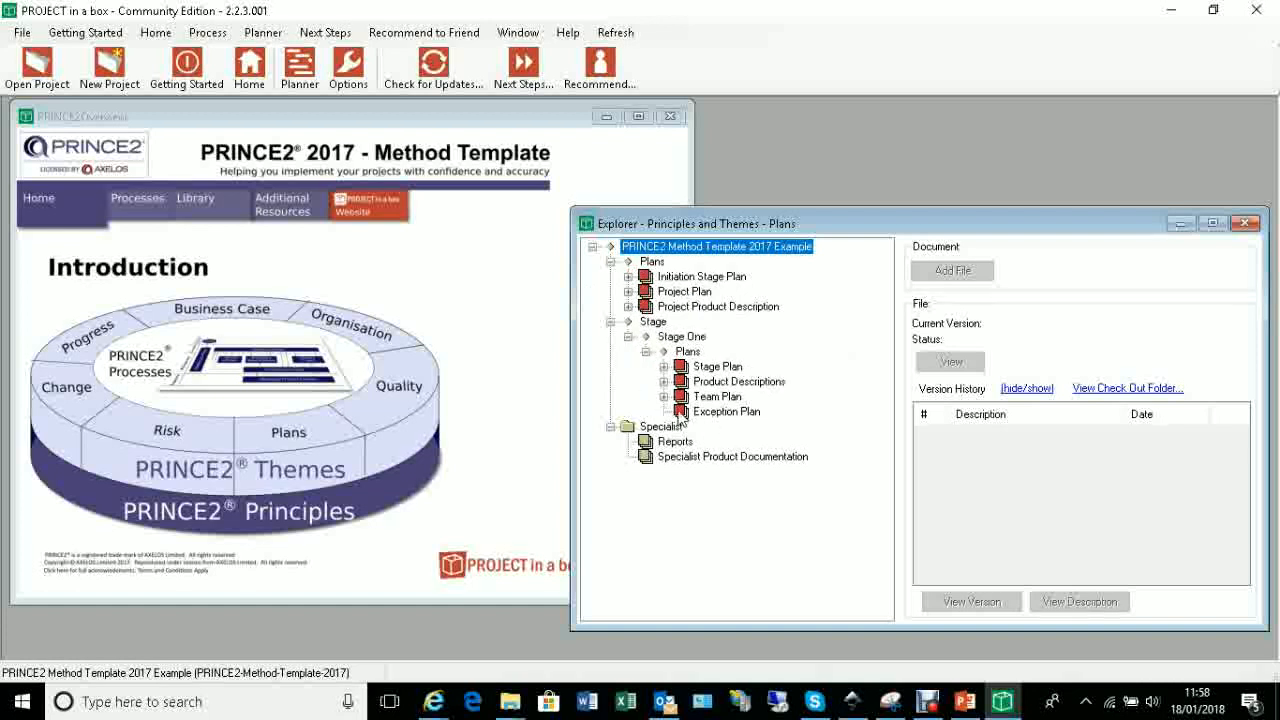
- Show the documents of the Change, Progress, Organisation and Business Case themes in turn
click(76, 392)
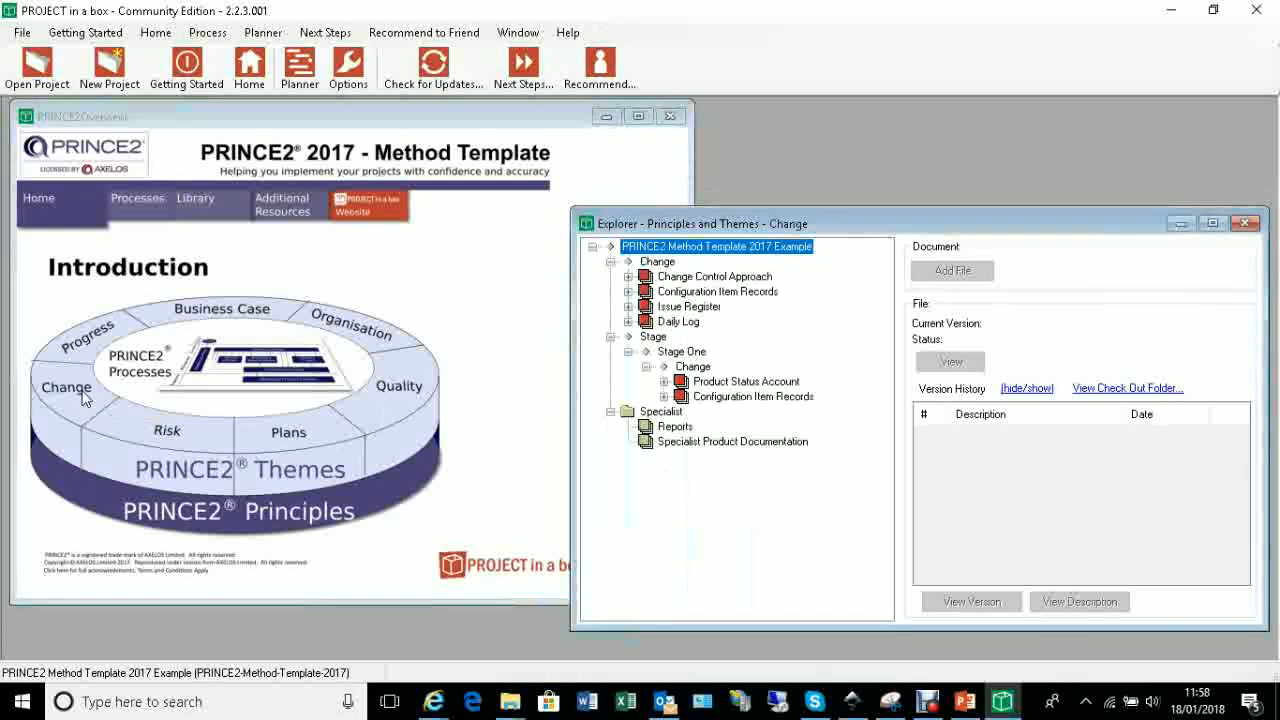
click(108, 338)
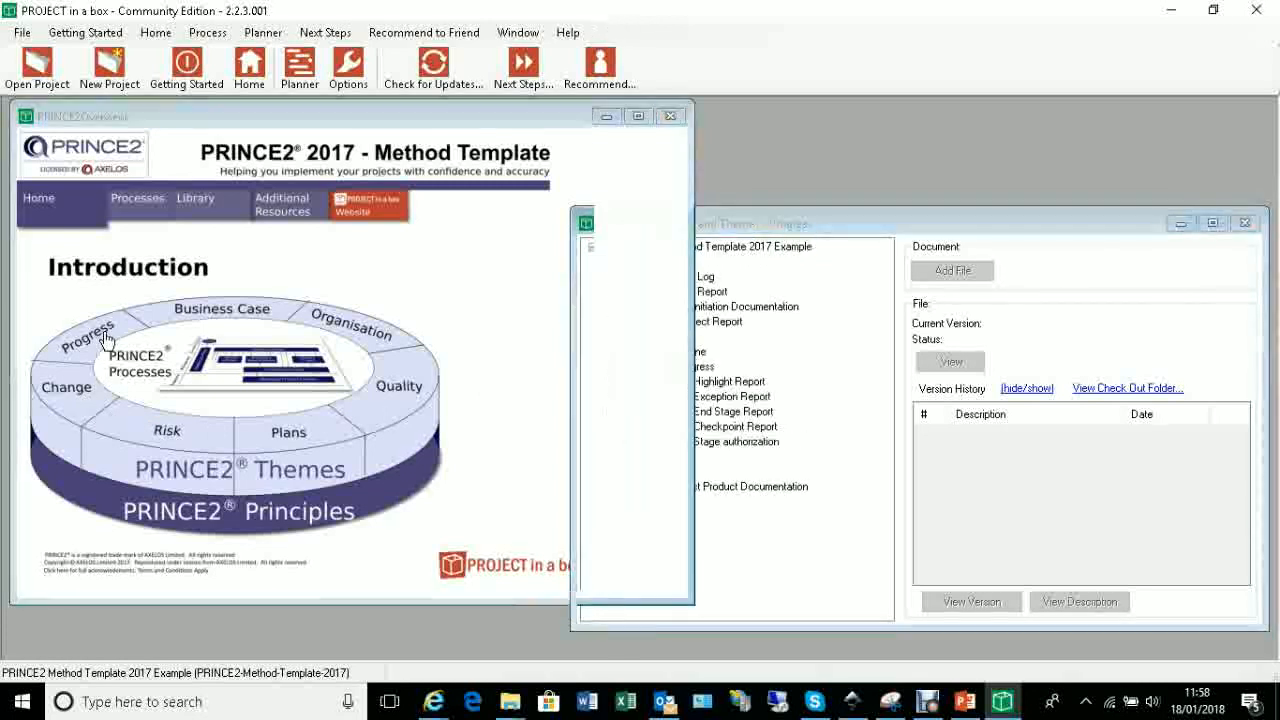
click(372, 333)
click(250, 318)
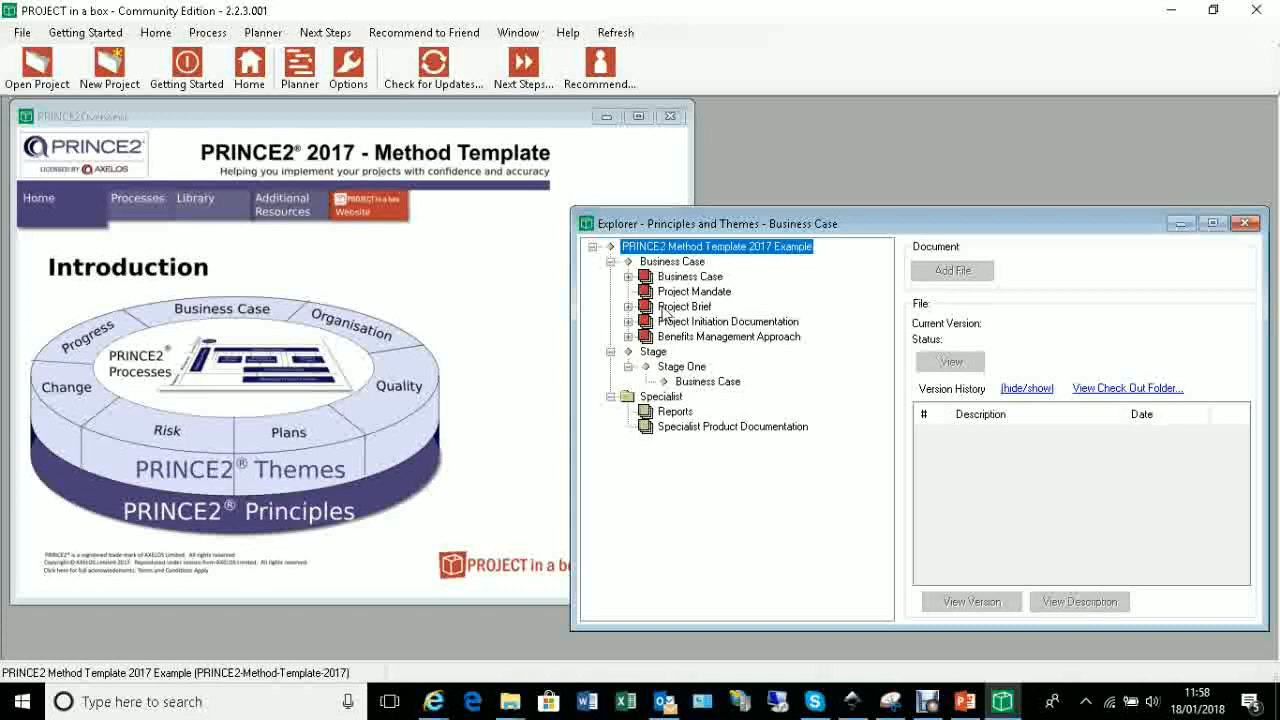
- Expand the Business Case document in the Business Case theme and select Business Case.docx to view its version history
click(690, 276)
click(628, 276)
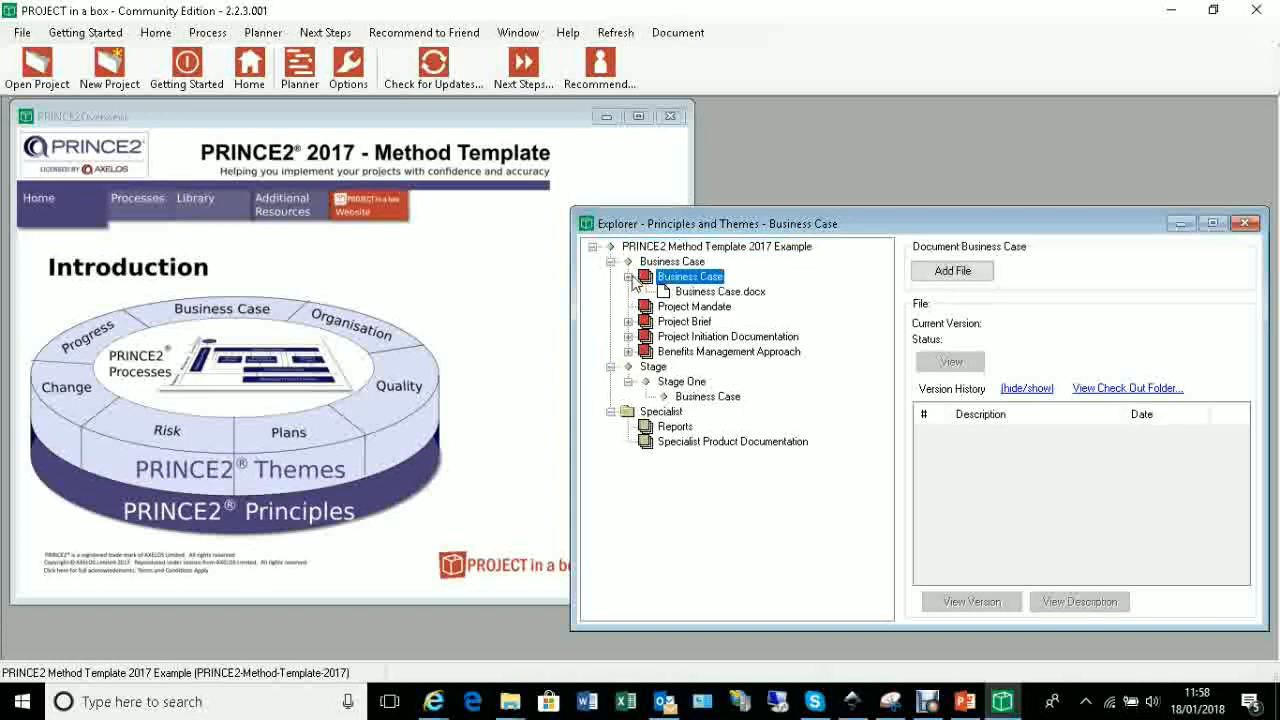
click(705, 291)
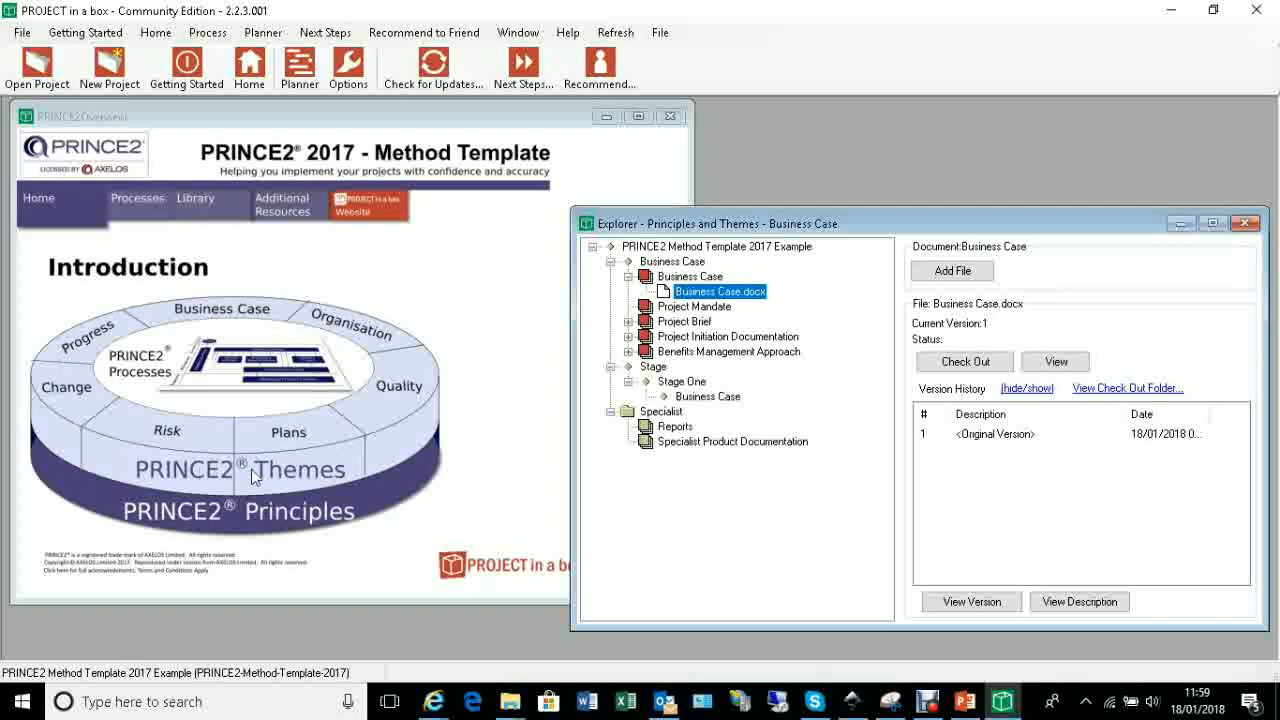
- Open the PRINCE2 process model and look through its Events and Records documents
click(260, 380)
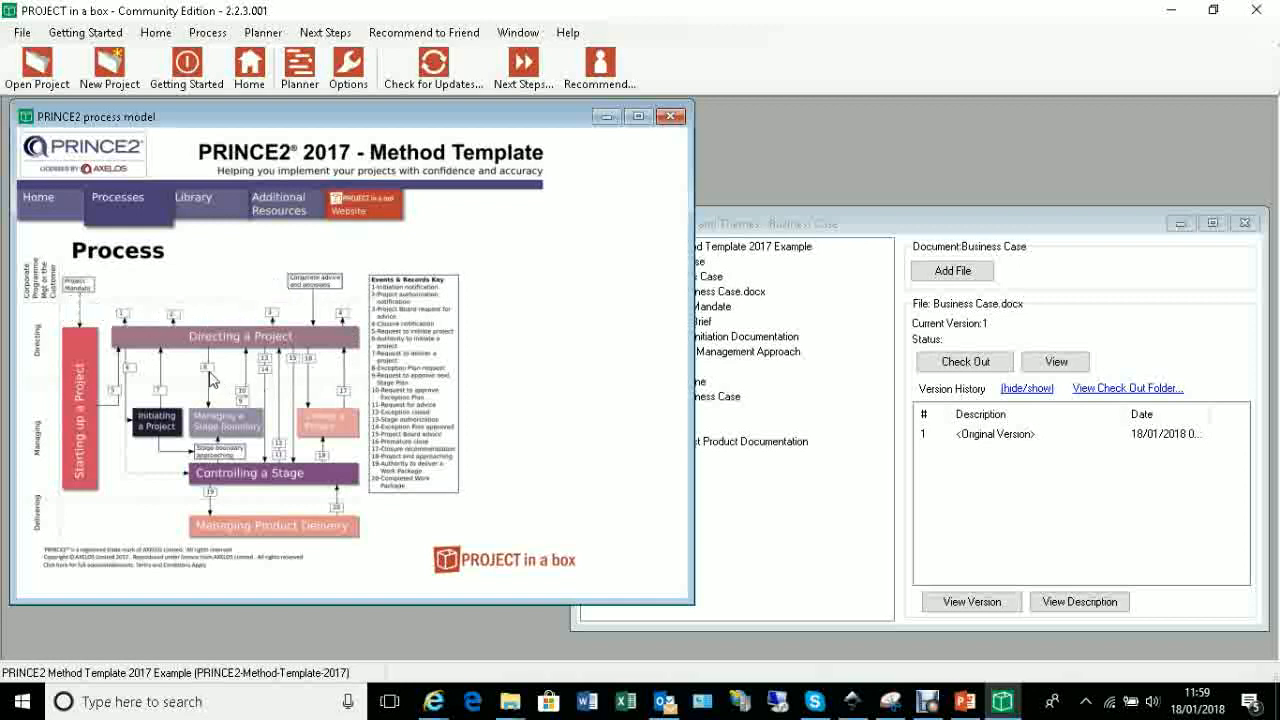
click(121, 314)
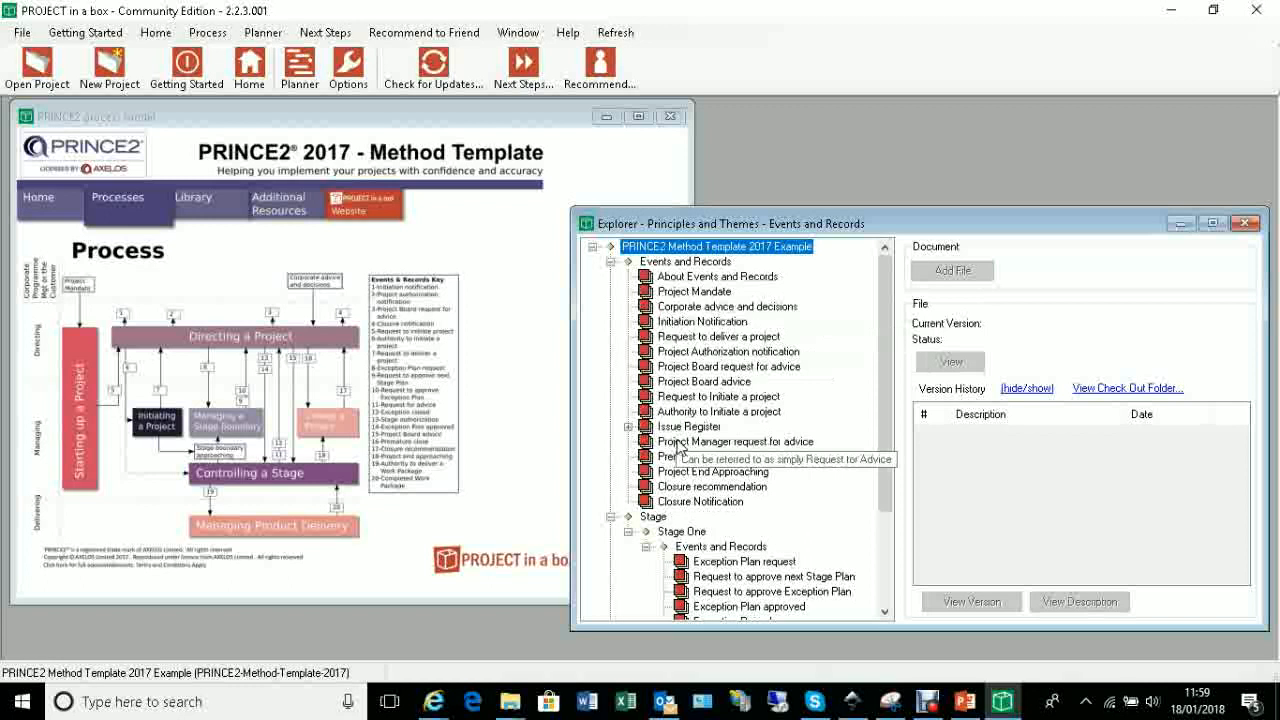
scroll(678, 445, down, 3)
scroll(710, 540, up, 2)
scroll(710, 540, up, 1)
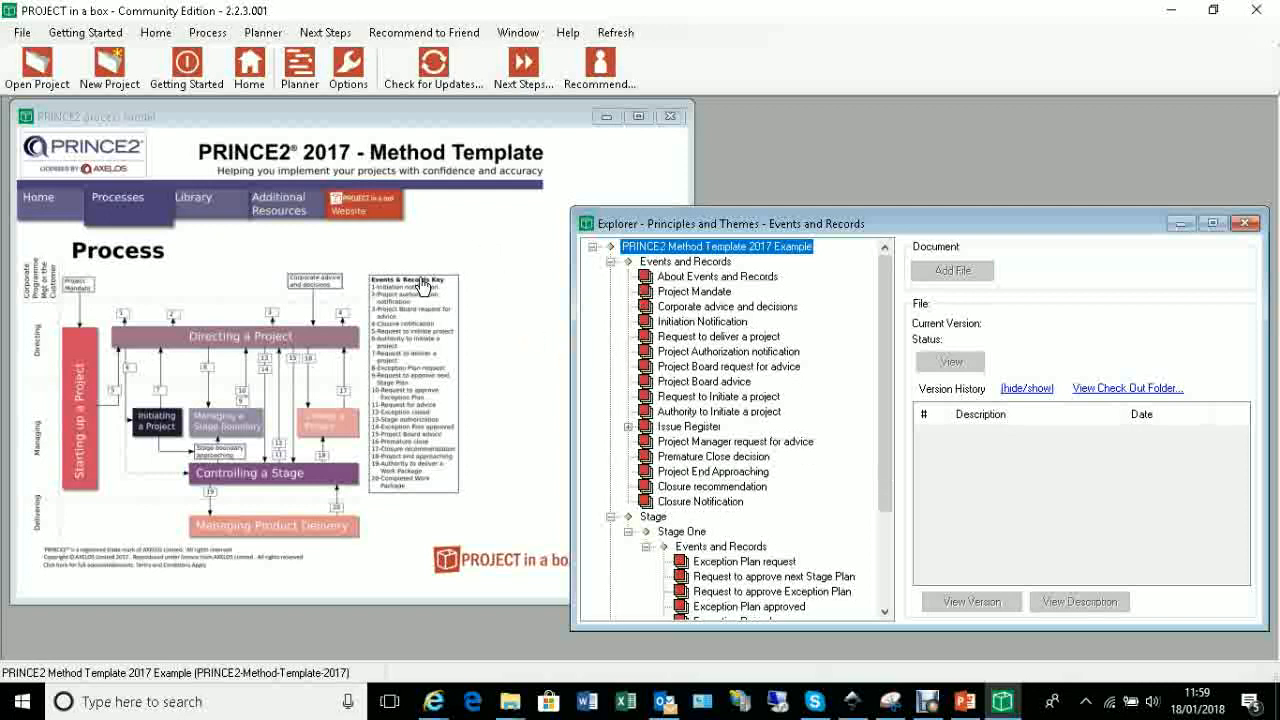
- Open the Starting up a Project process and show the documents of its Project Mandate activity
click(78, 405)
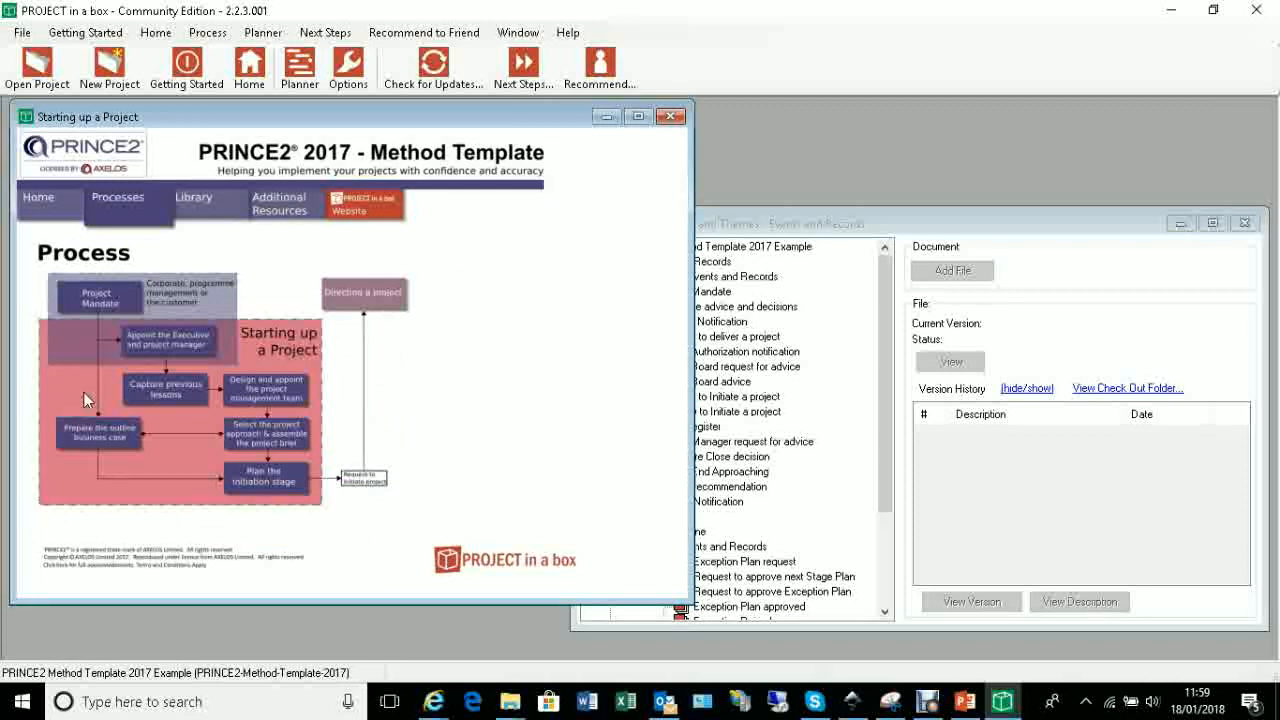
click(108, 307)
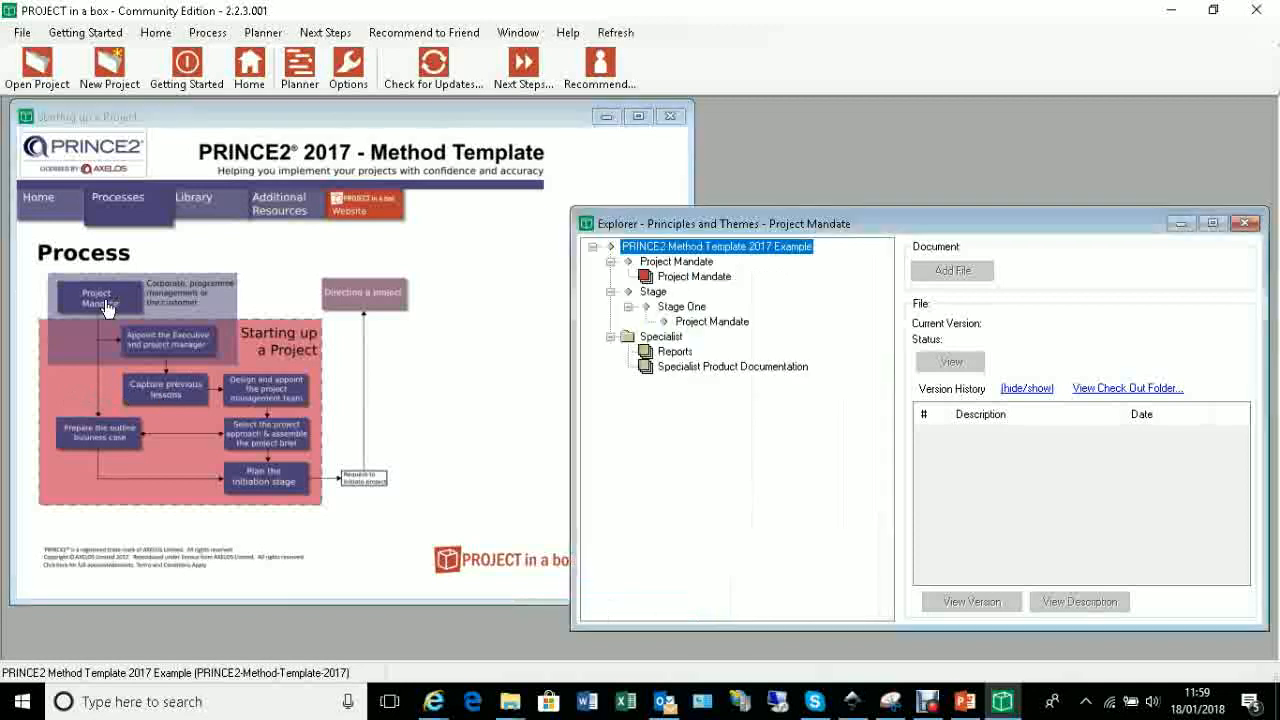
- Add the local file Business Case.docx from the Desktop to the Project Mandate document and select the added file
click(692, 278)
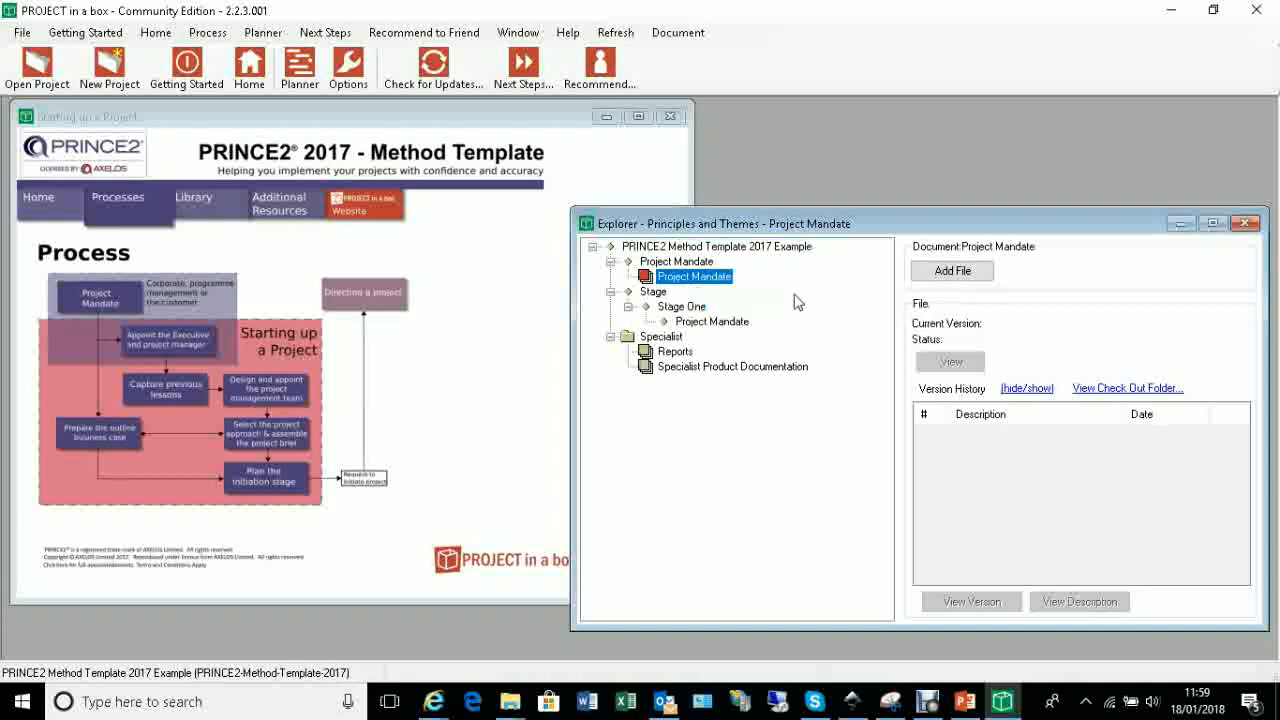
click(971, 275)
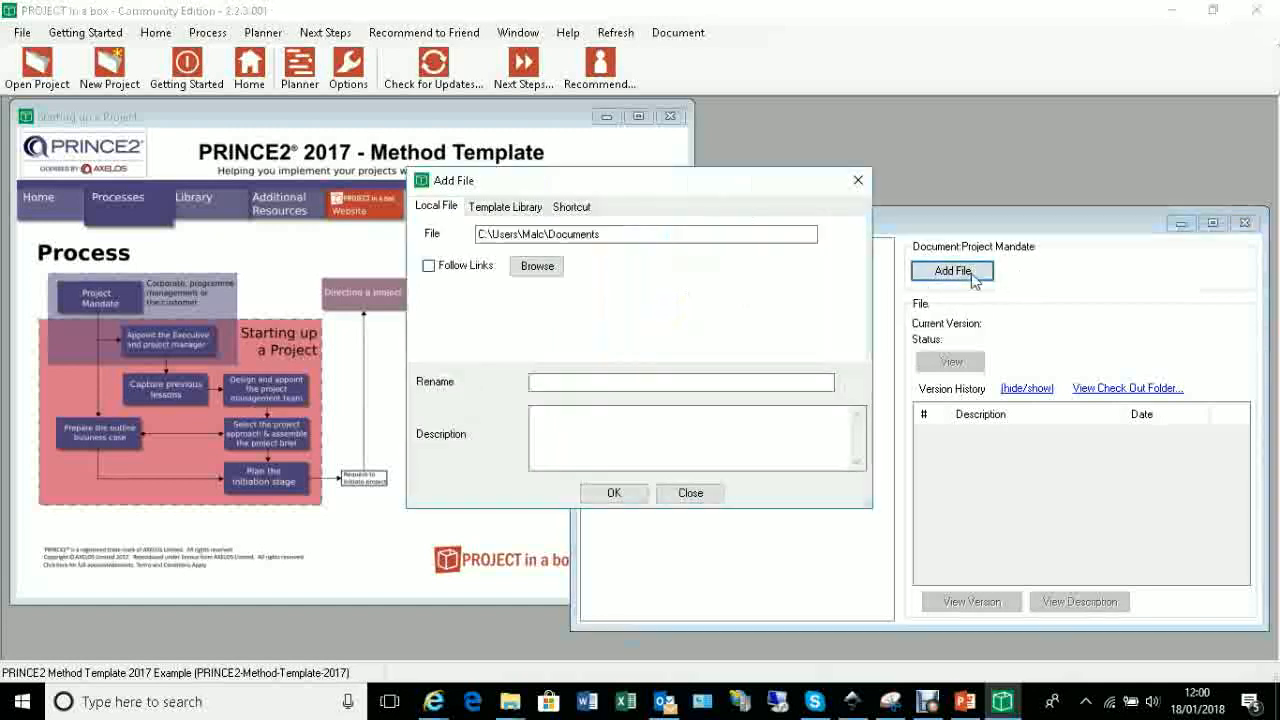
click(537, 266)
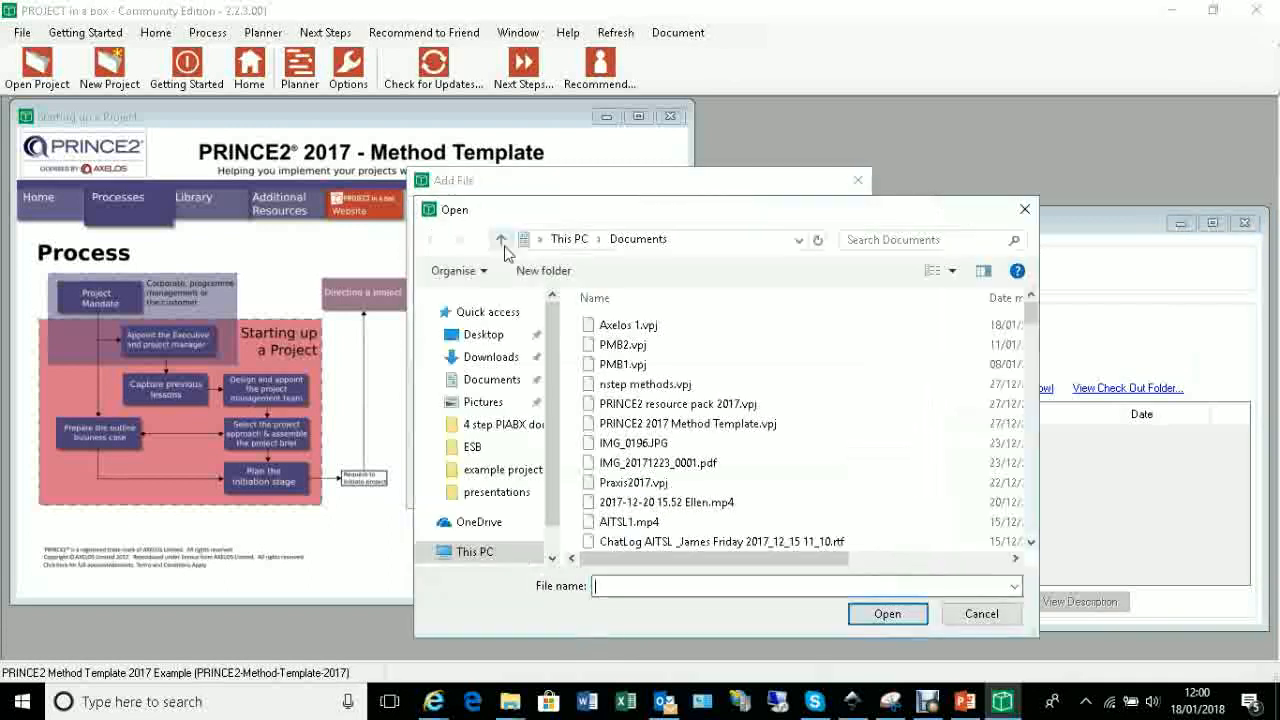
click(484, 335)
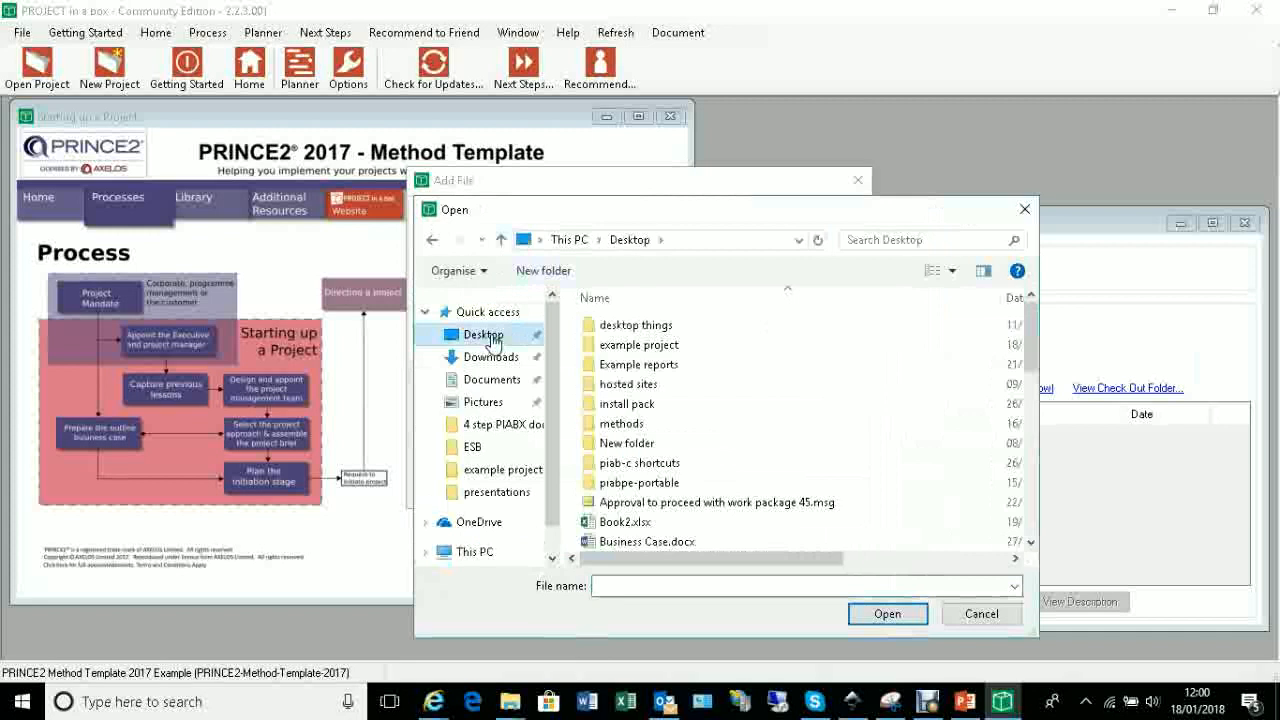
scroll(910, 382, down, 1)
click(650, 501)
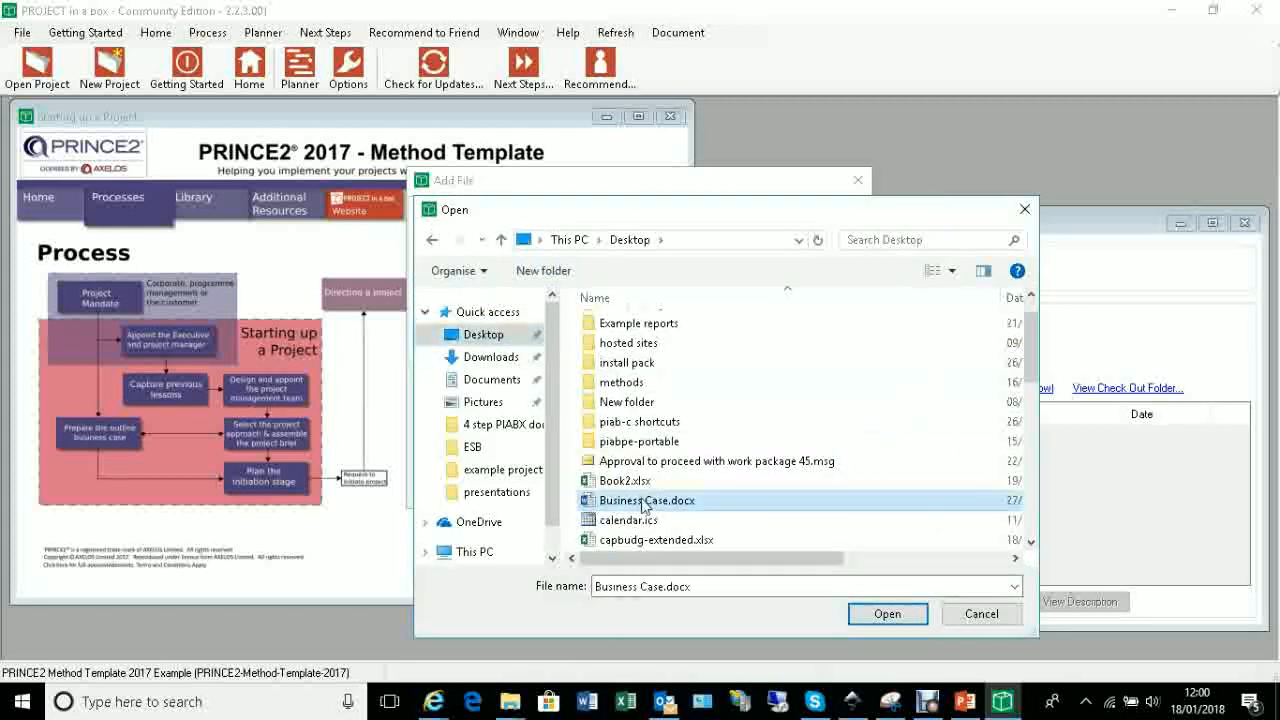
click(898, 622)
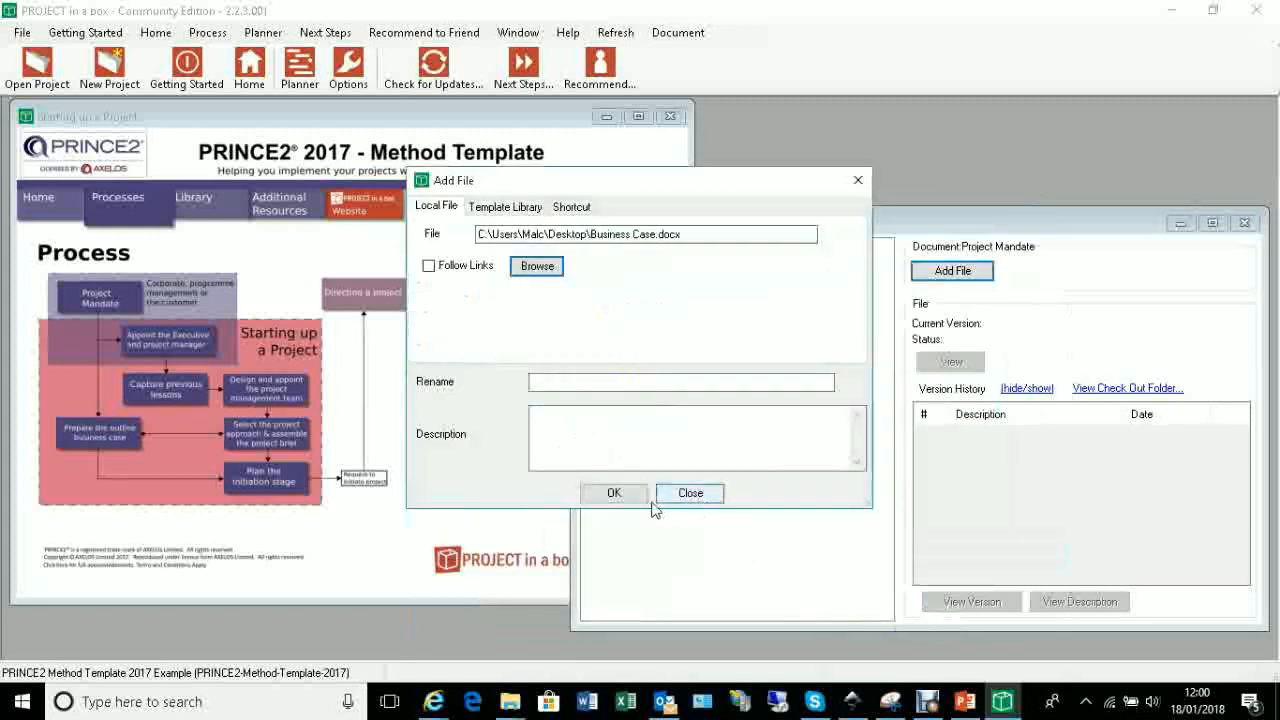
click(619, 499)
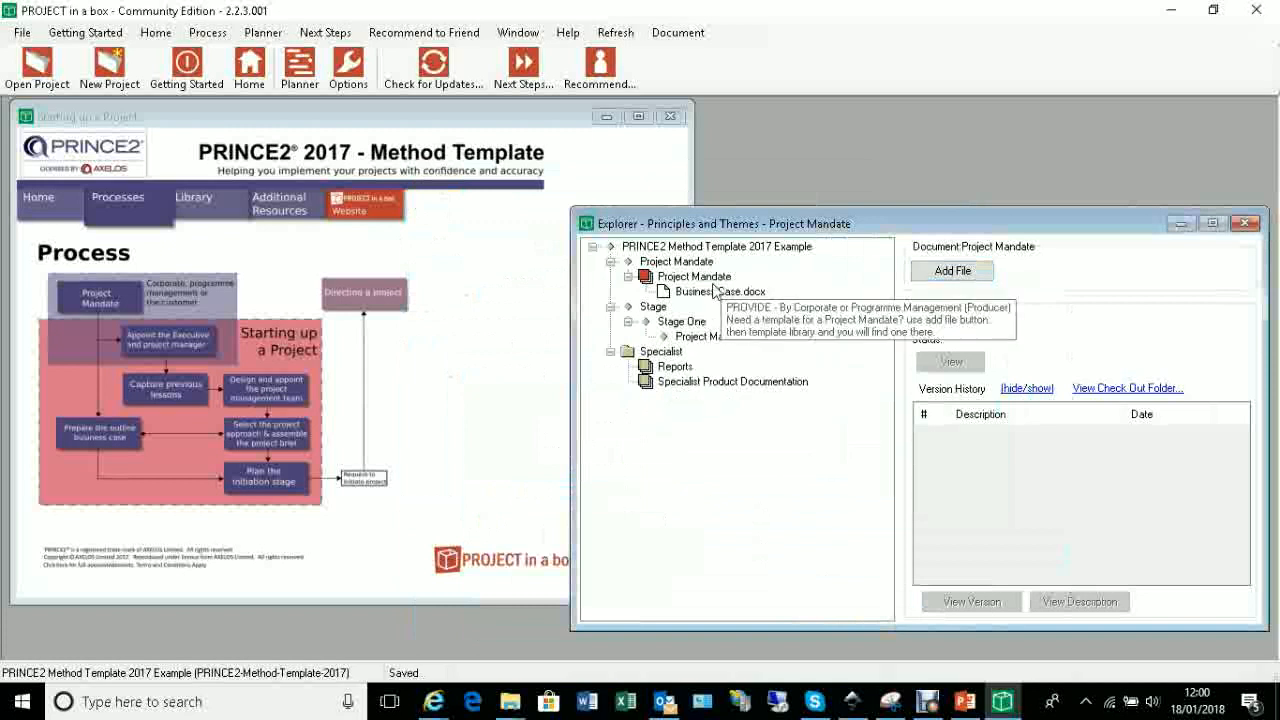
click(712, 292)
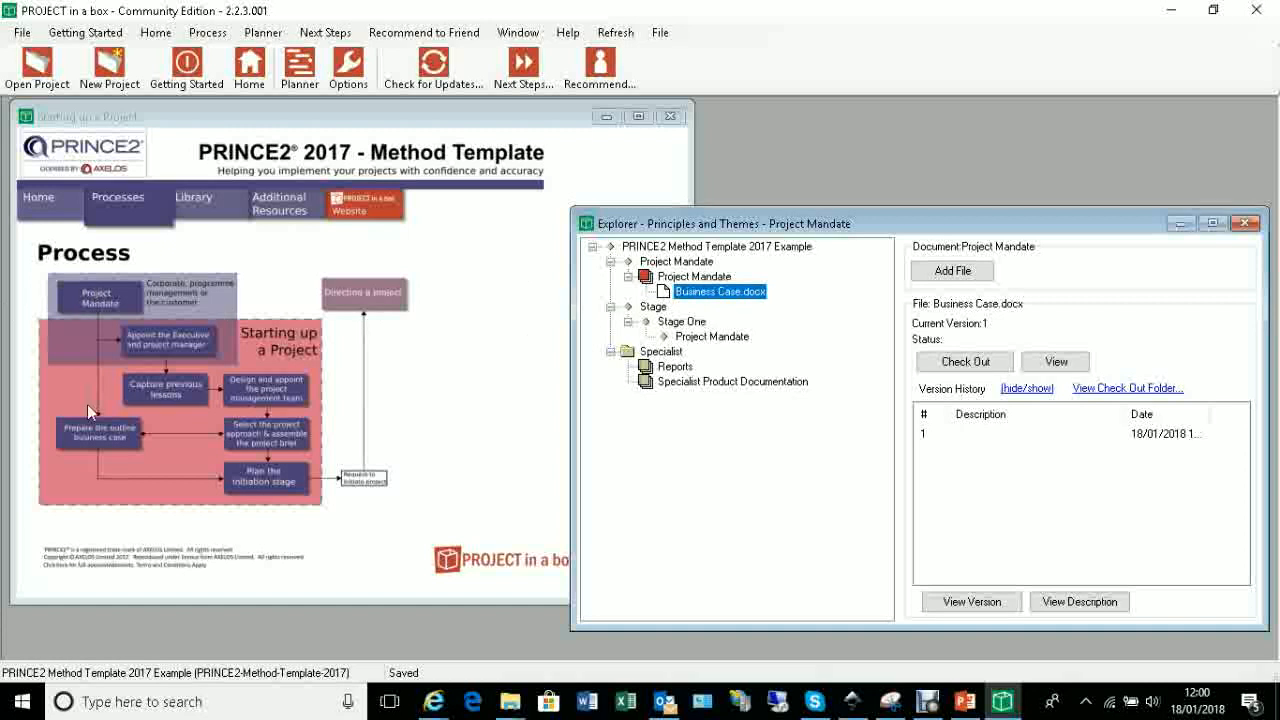
- Show the Prepare the outline business case documents and inspect the file under Project Mandate, collapsing that entry when finished
click(88, 442)
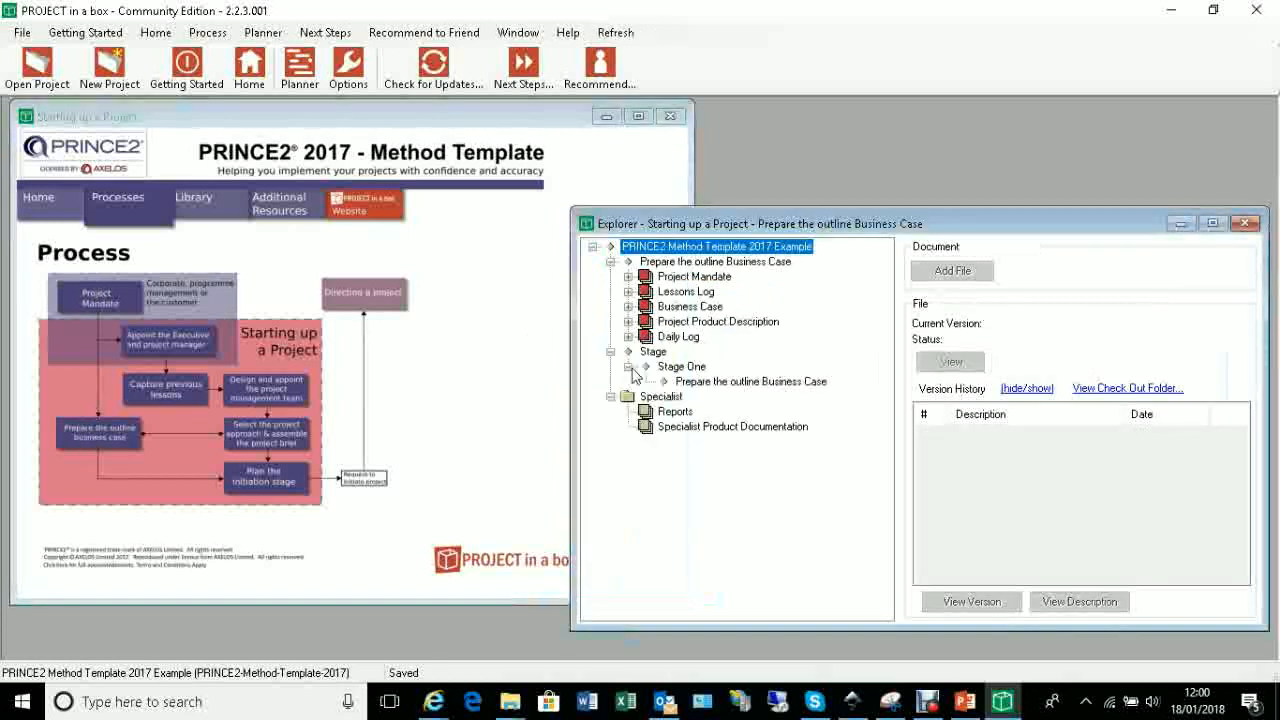
double_click(692, 279)
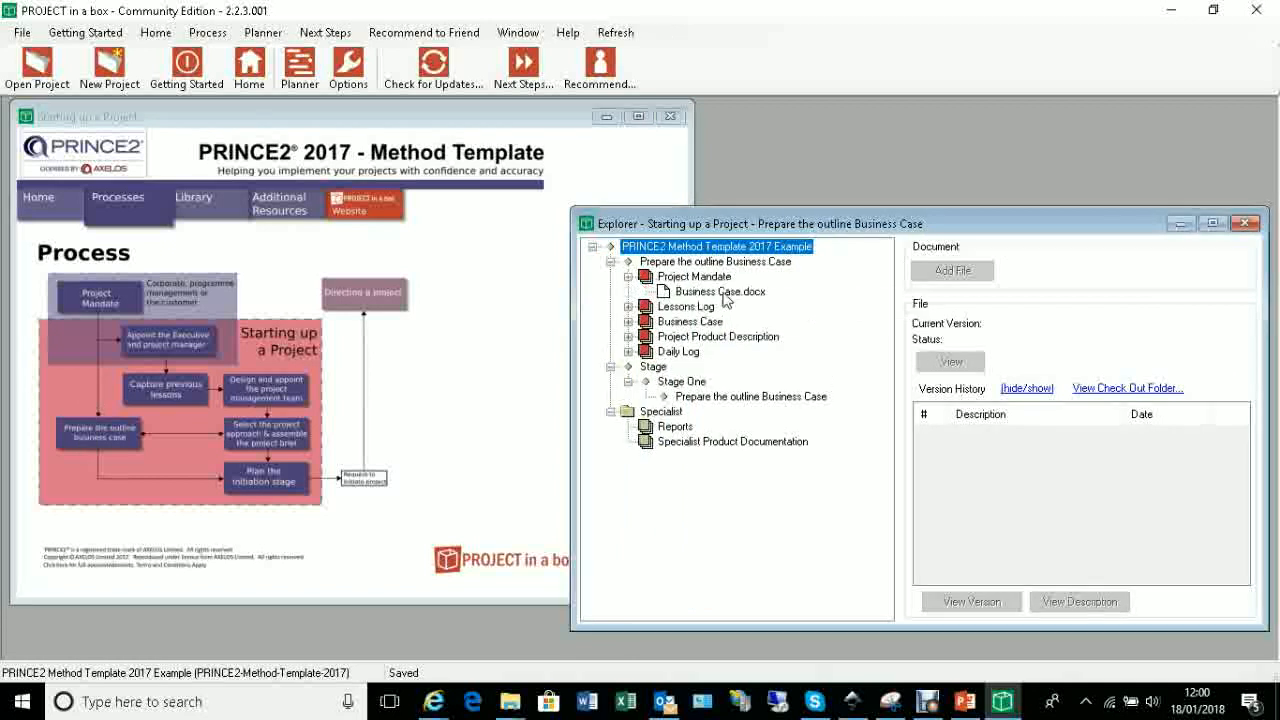
click(700, 279)
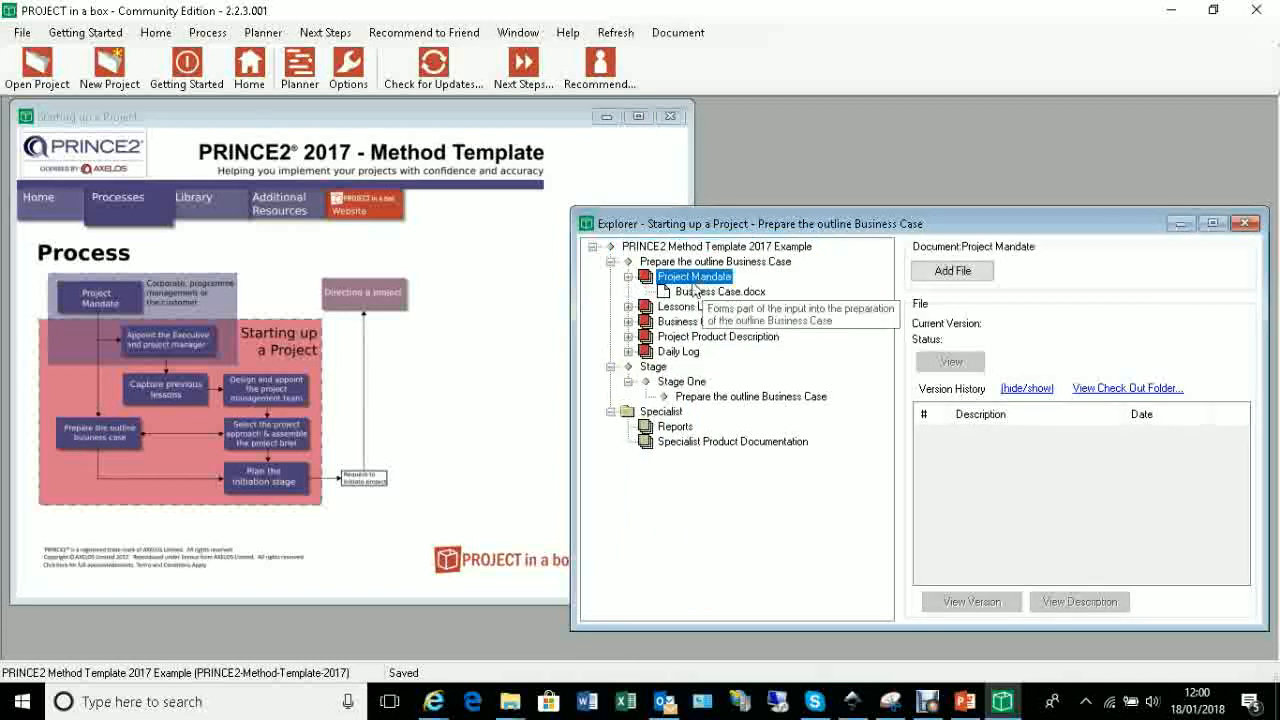
click(690, 293)
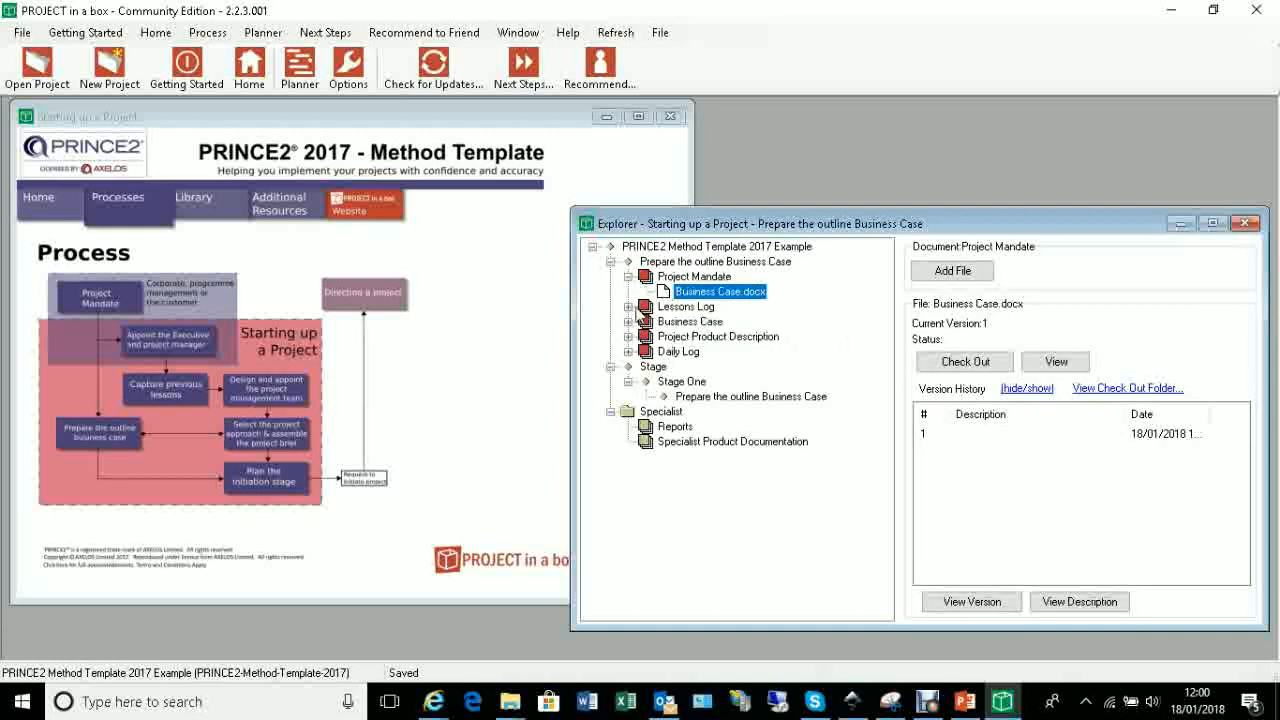
click(628, 277)
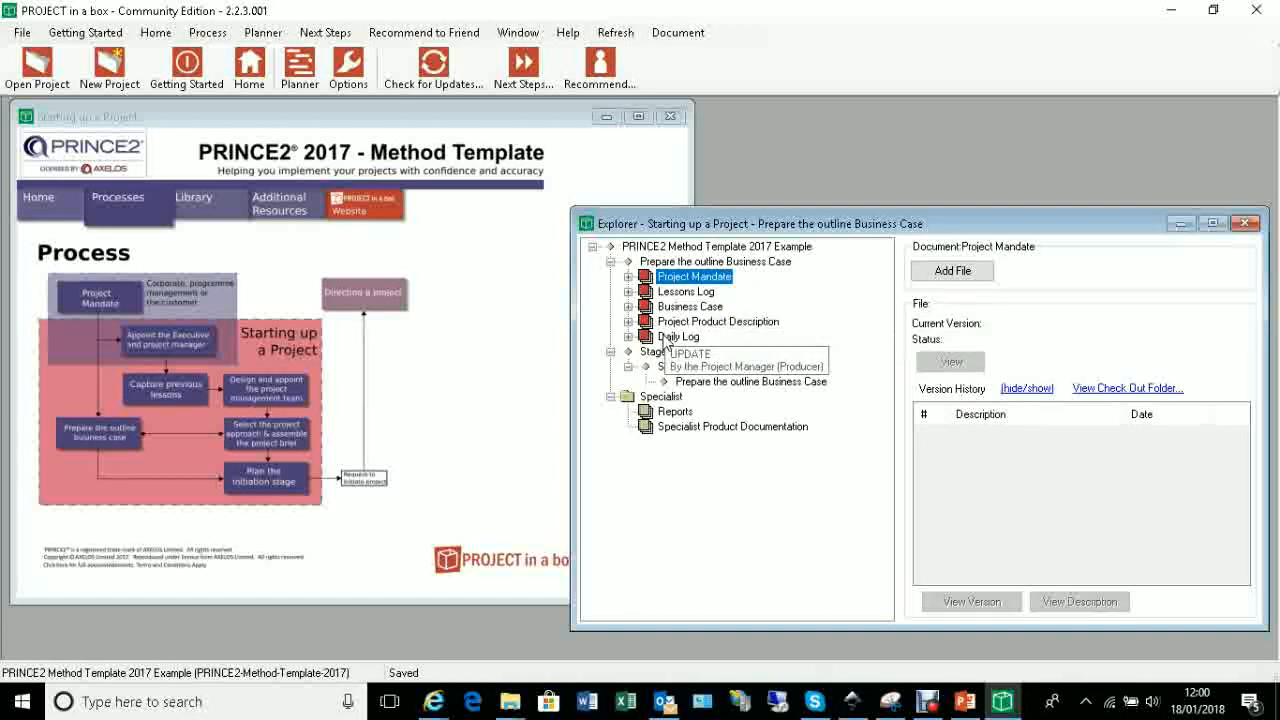
- Expand the Business Case document and open its Business Case.docx template for viewing in Word
click(628, 306)
click(712, 322)
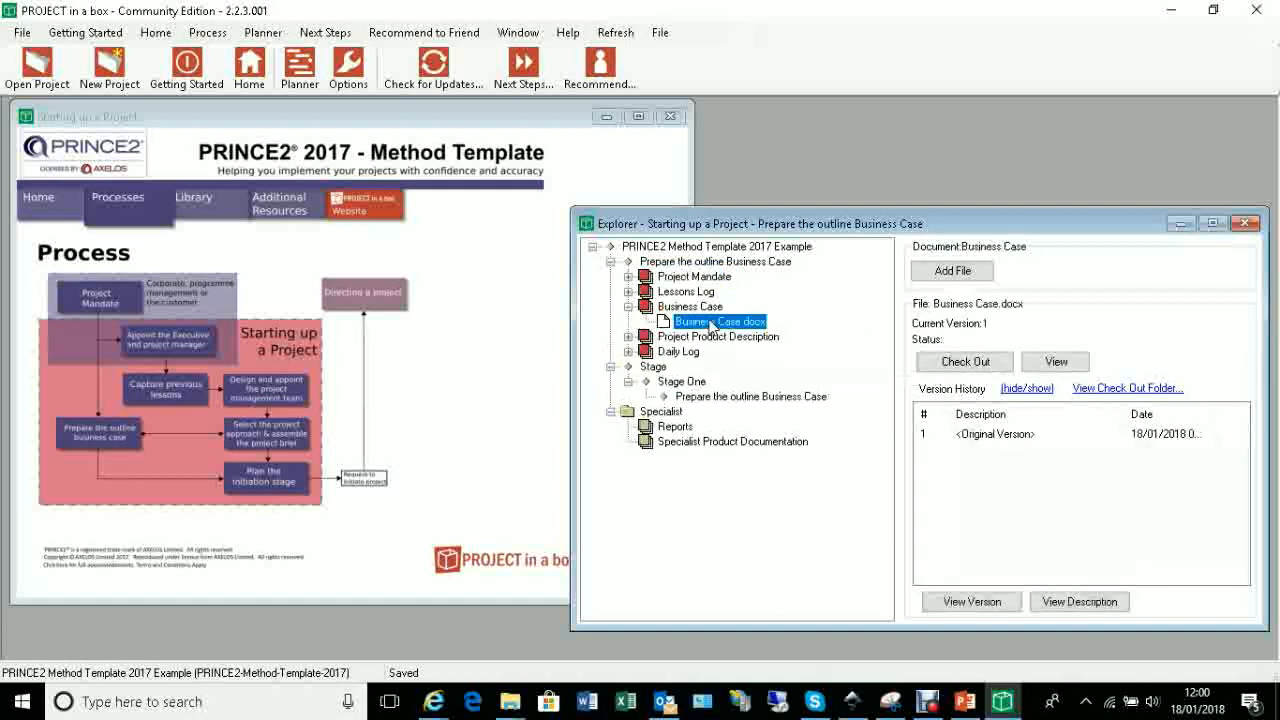
double_click(712, 322)
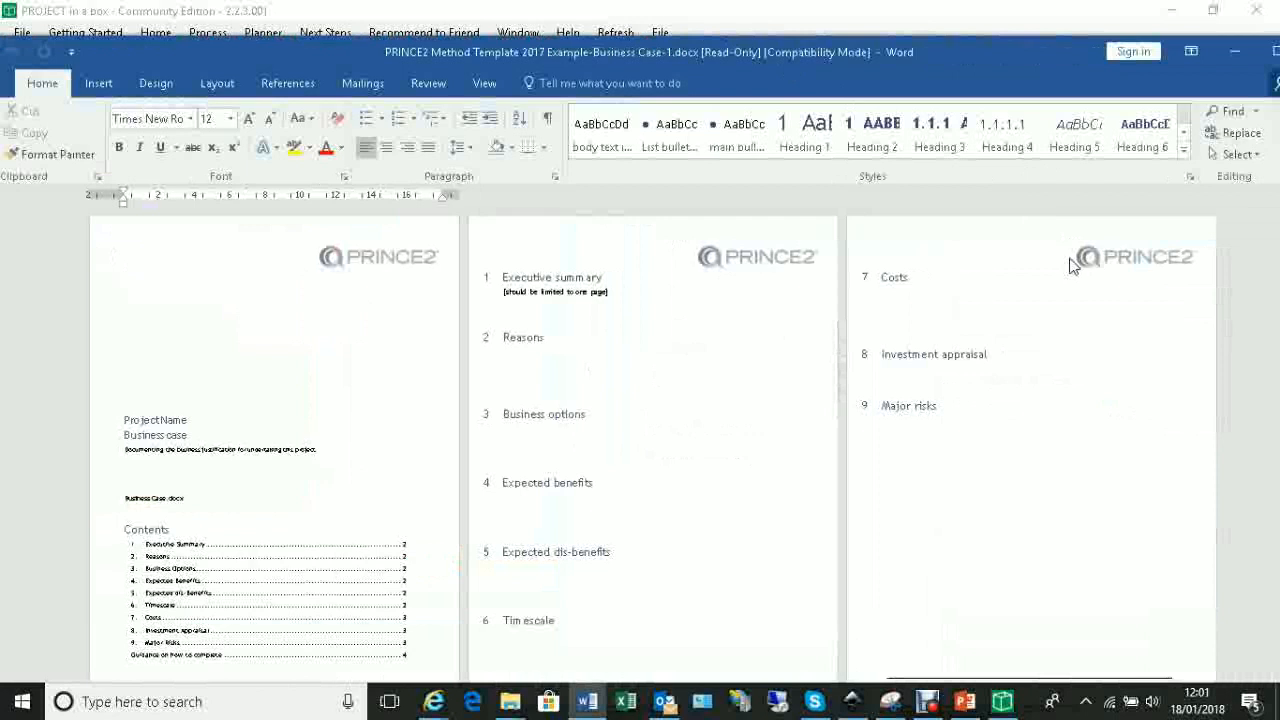
- Review the business case template's section headings and completion guidance, and close the read-only document
scroll(1071, 266, down, 1)
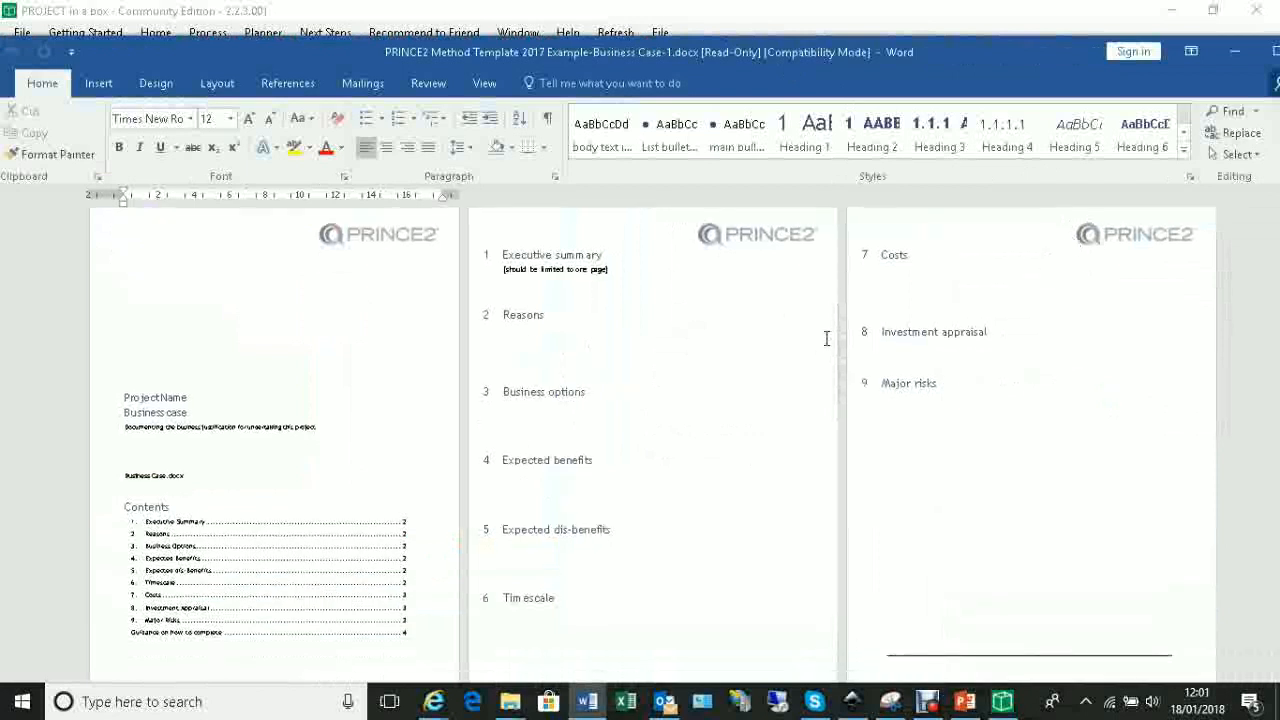
scroll(828, 345, down, 10)
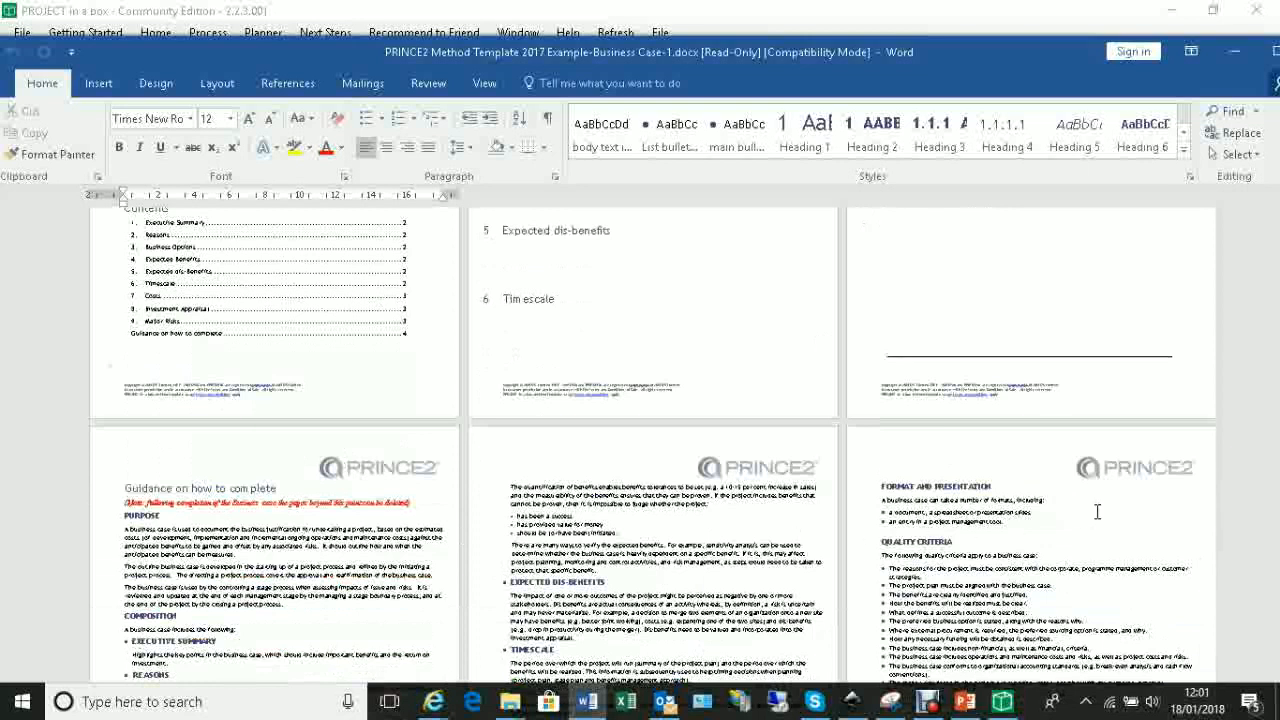
scroll(253, 562, up, 5)
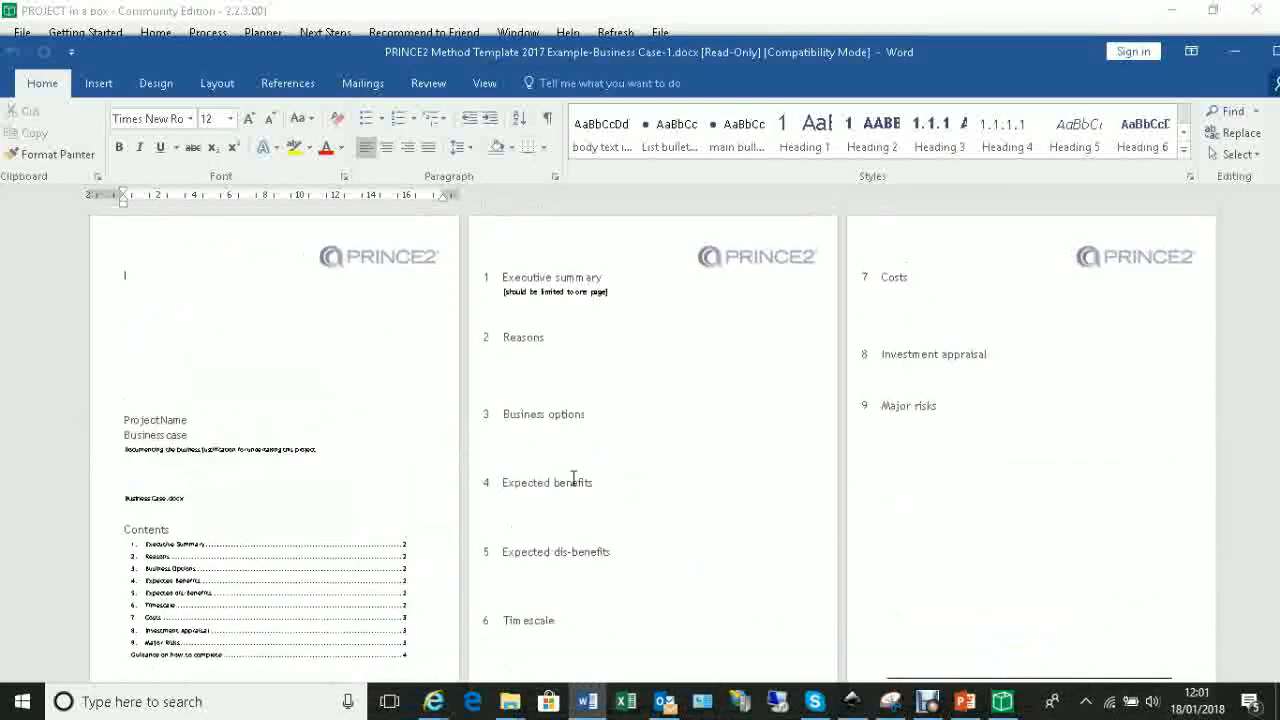
scroll(549, 520, down, 2)
scroll(548, 520, down, 3)
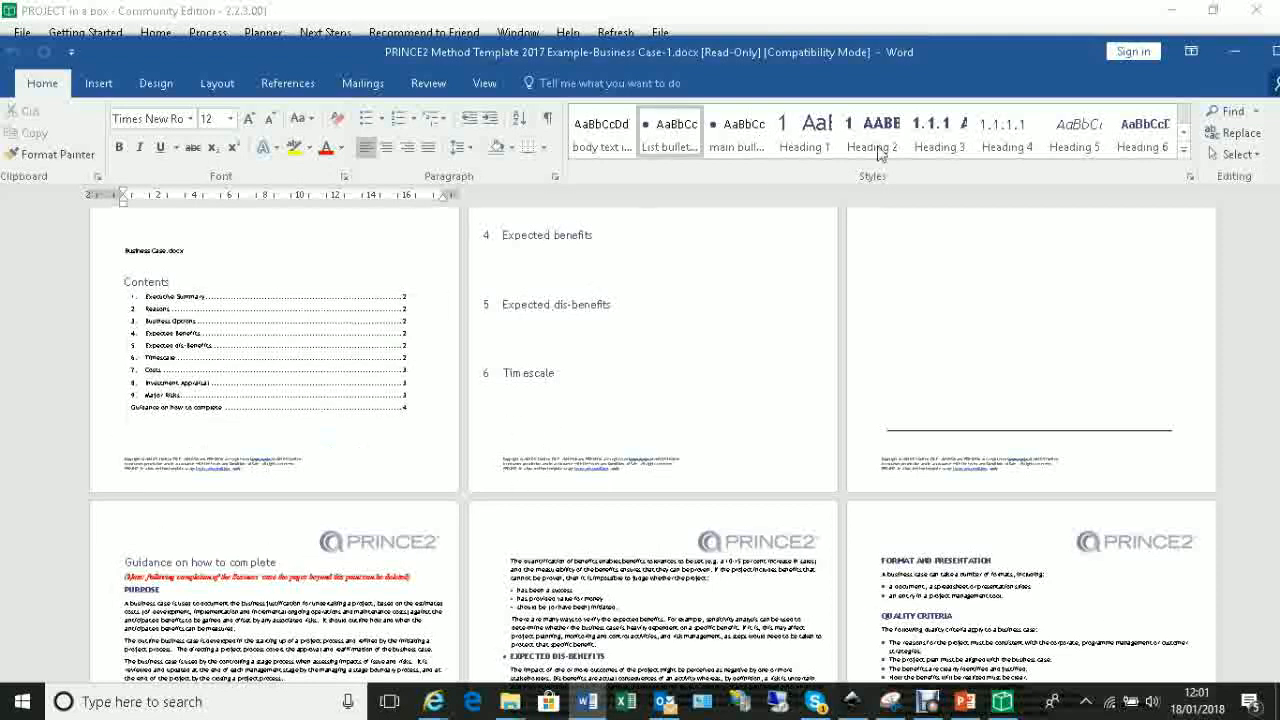
double_click(942, 60)
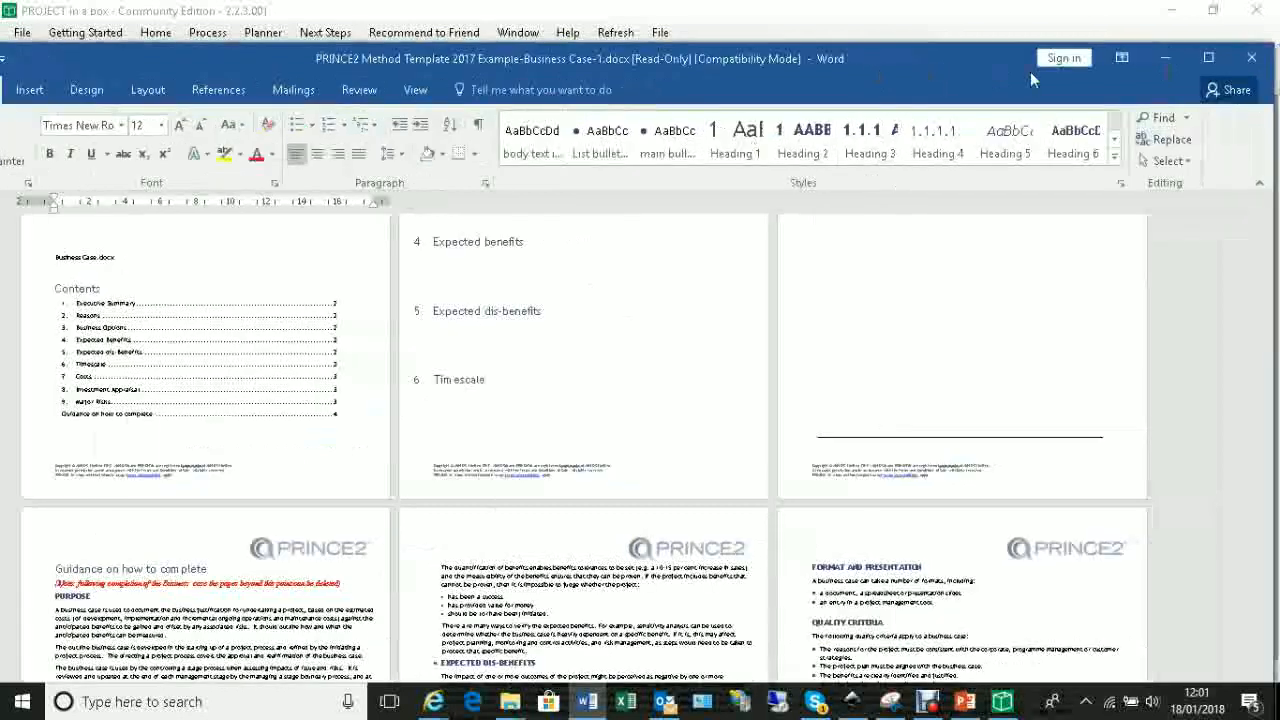
click(1250, 58)
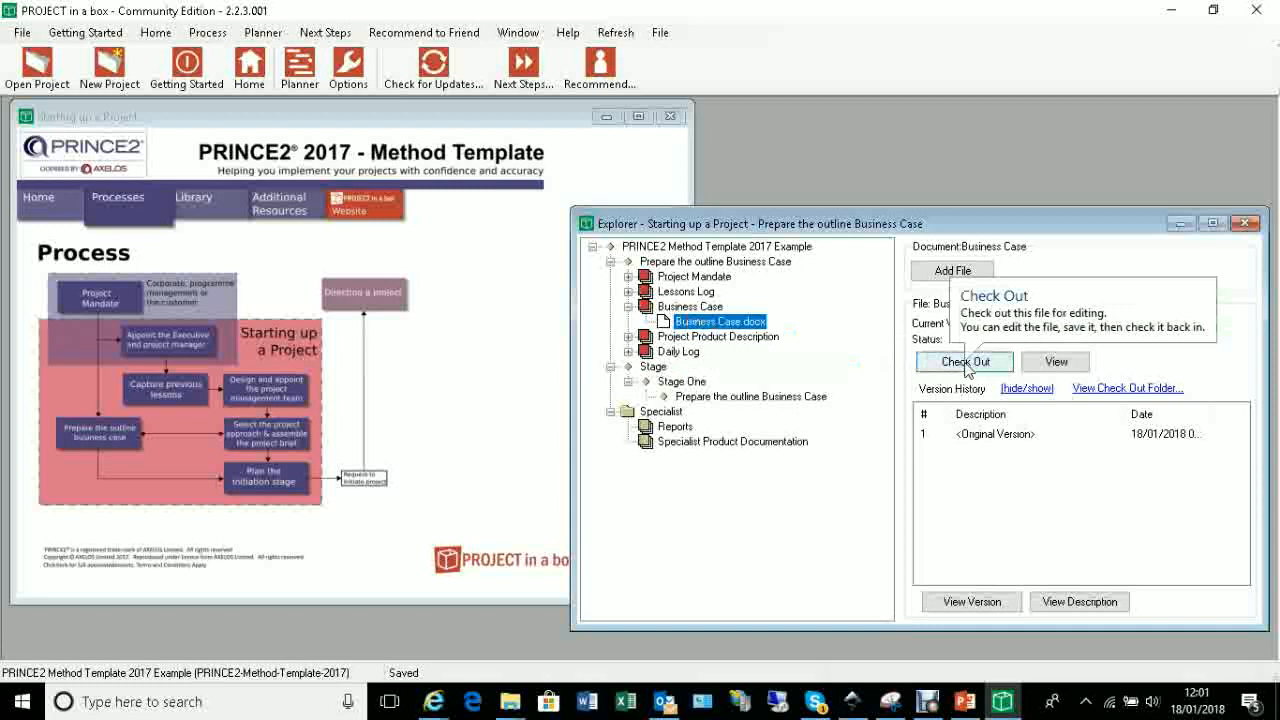
- Check out Business Case.docx for editing, add the text "Change" under the Executive summary heading, and close the document
click(966, 366)
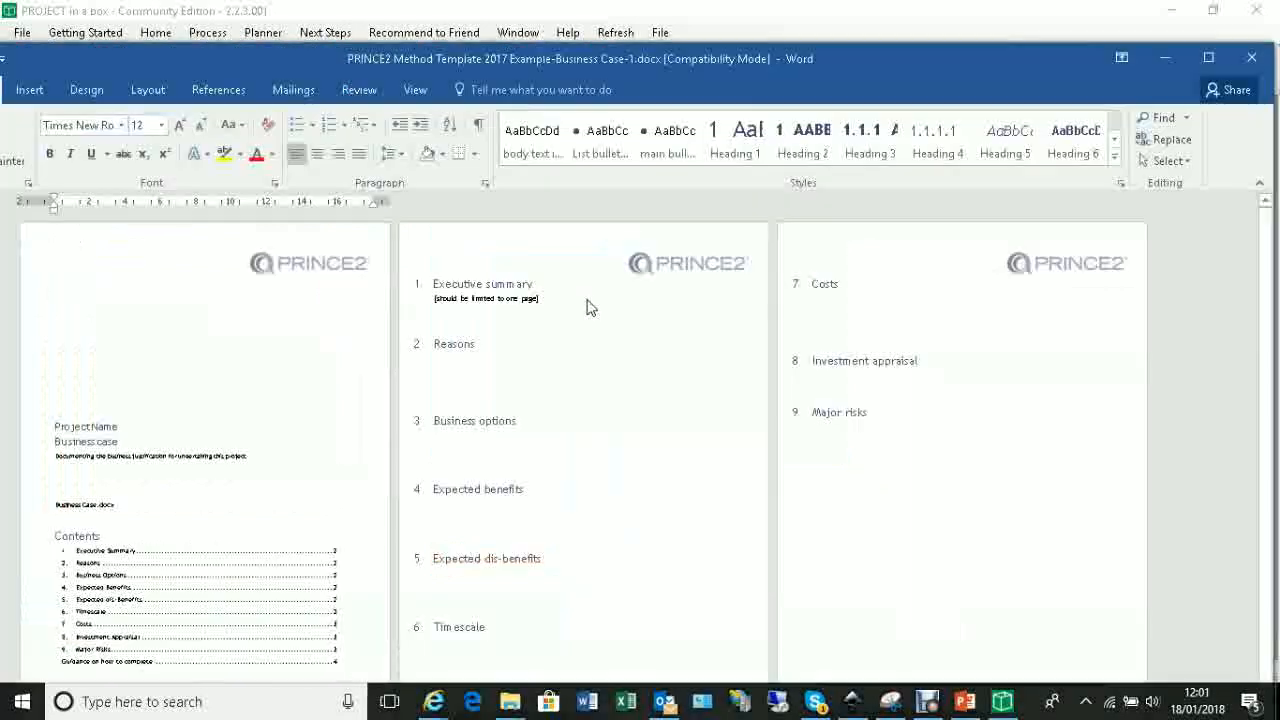
click(479, 325)
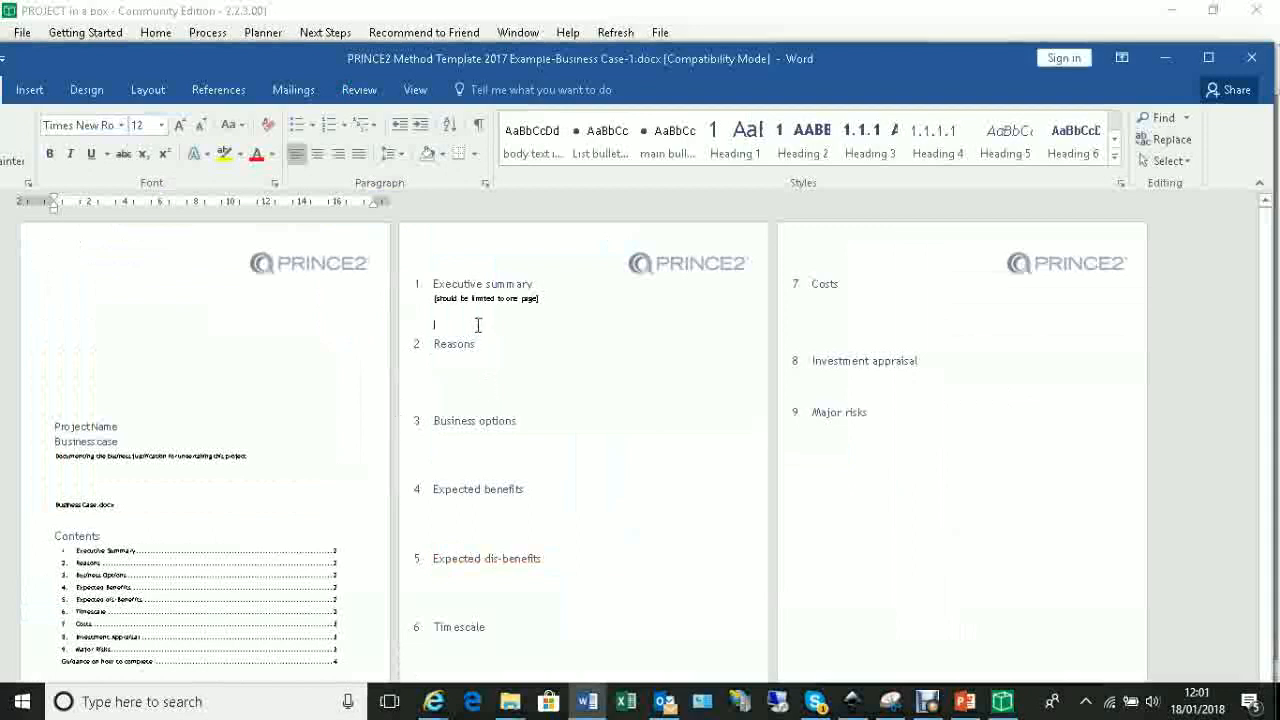
text(Change)
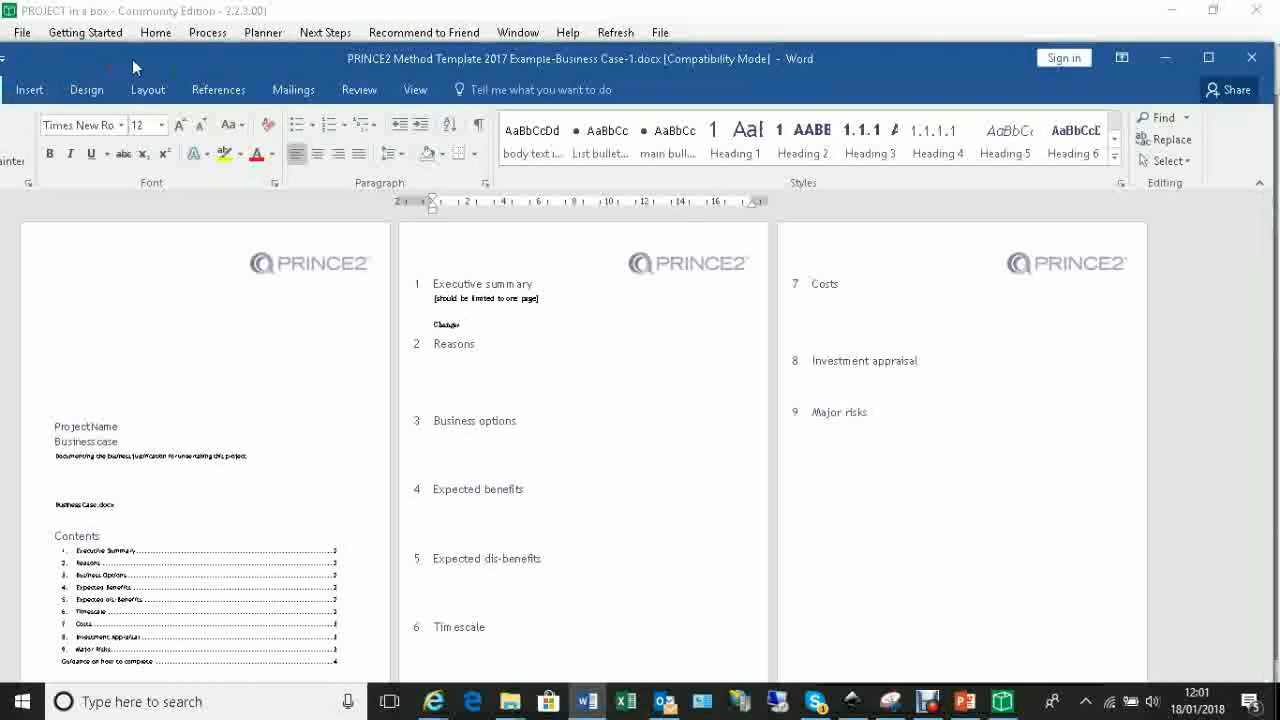
drag(132, 59, 194, 59)
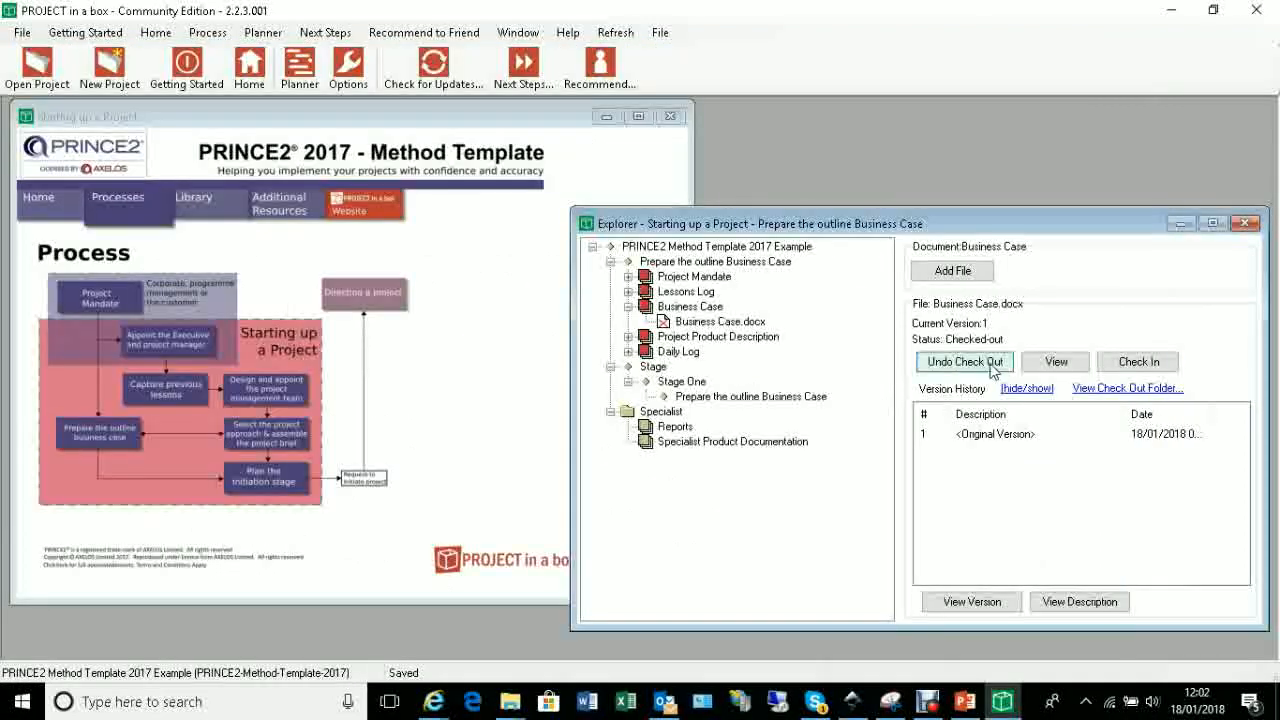
- Check in the edited Business Case.docx with the description "first draft"
click(1138, 362)
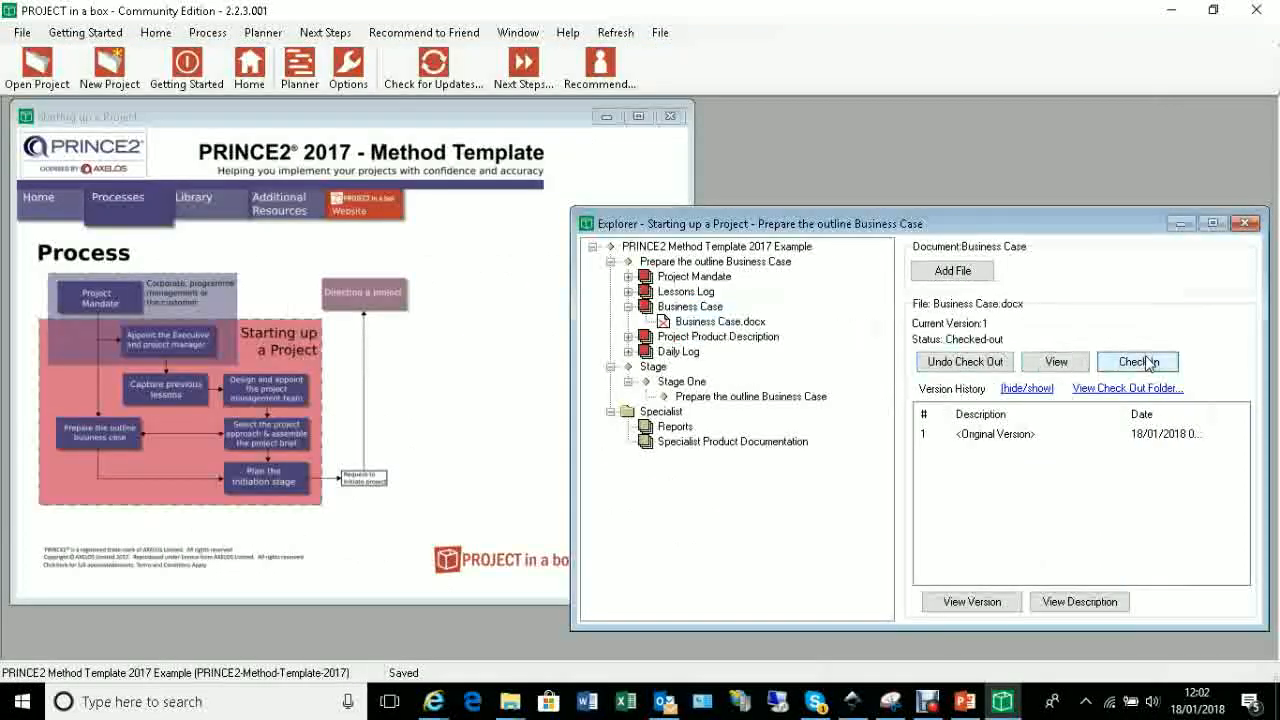
click(631, 354)
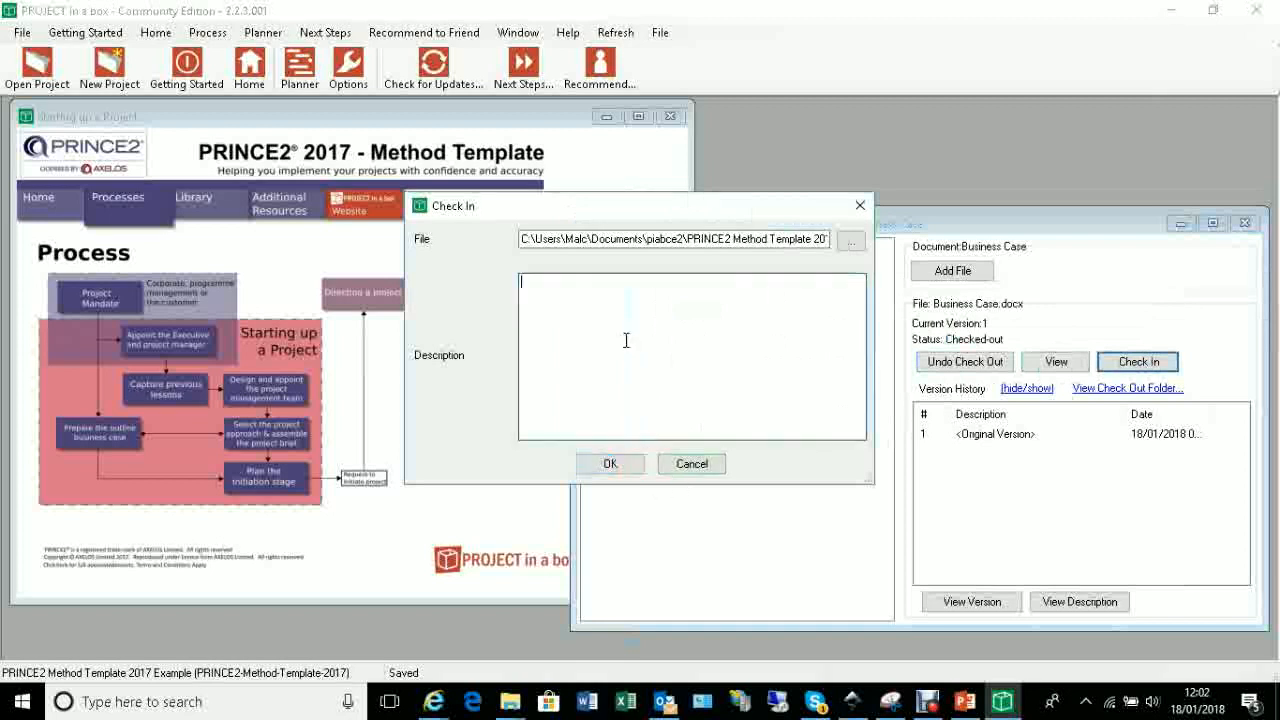
text(first draft)
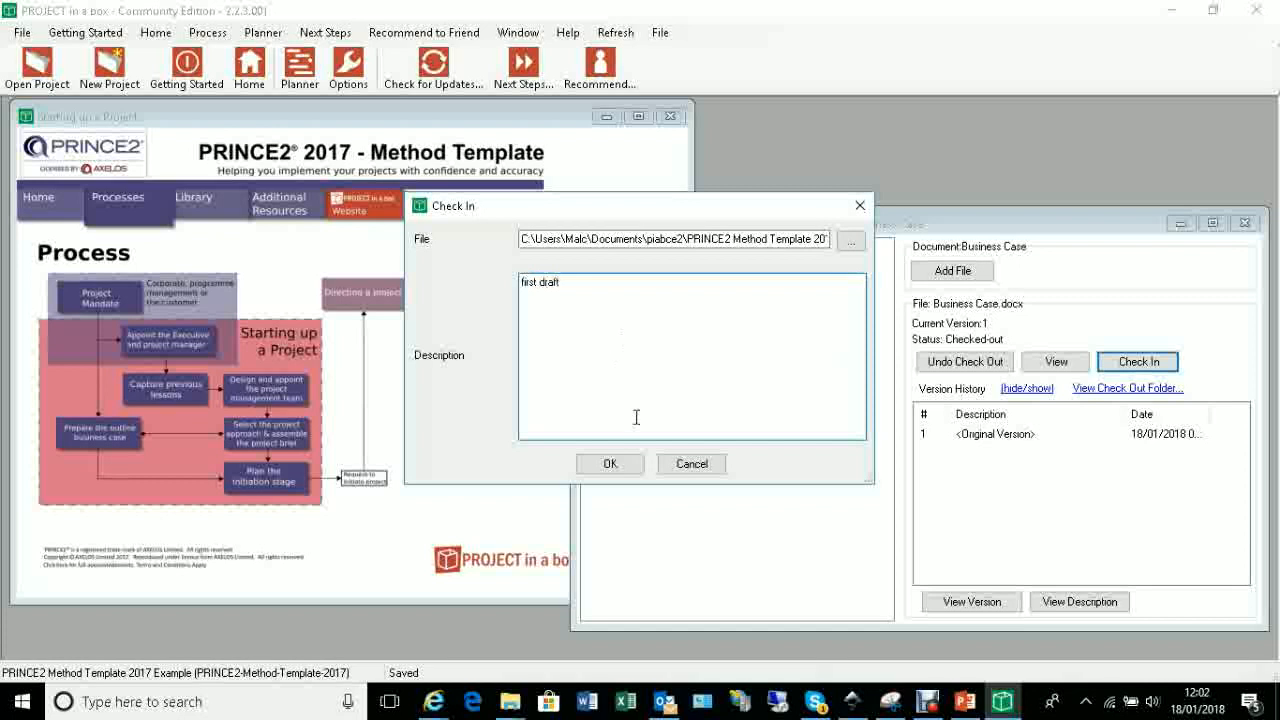
click(620, 468)
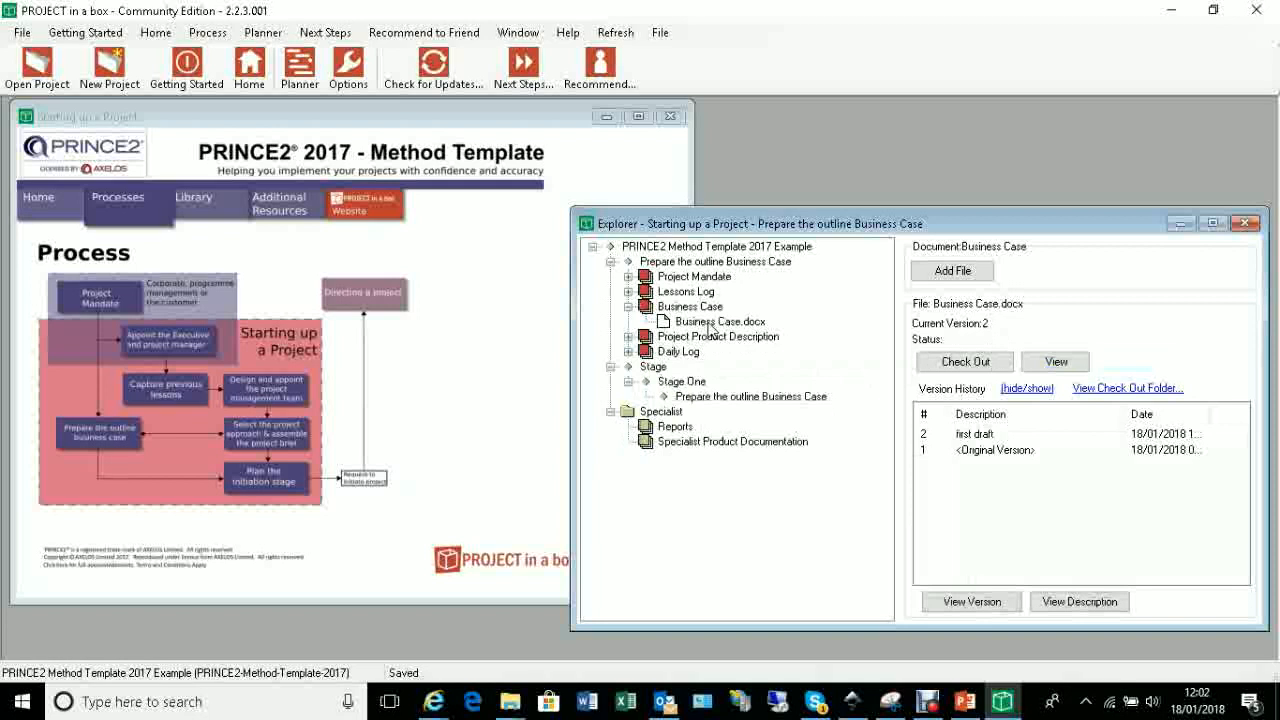
- Select Business Case.docx and inspect its version history entries, from the first draft to the original version
click(710, 322)
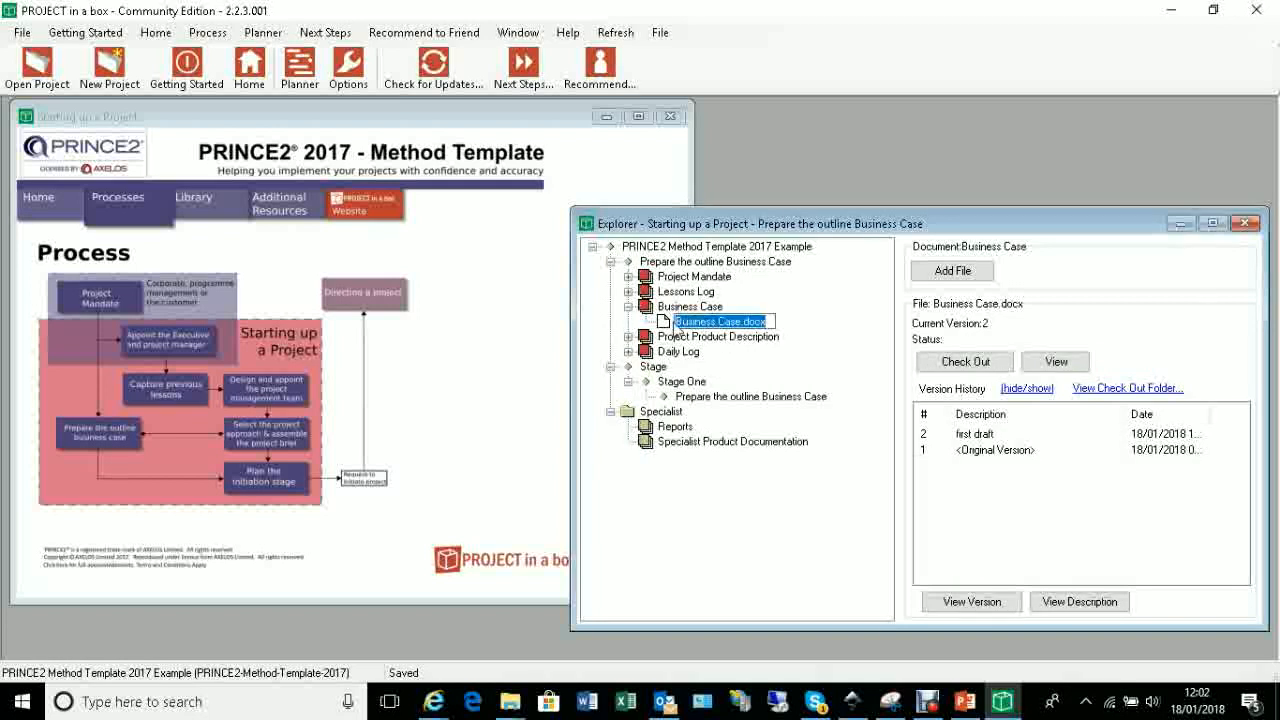
click(669, 326)
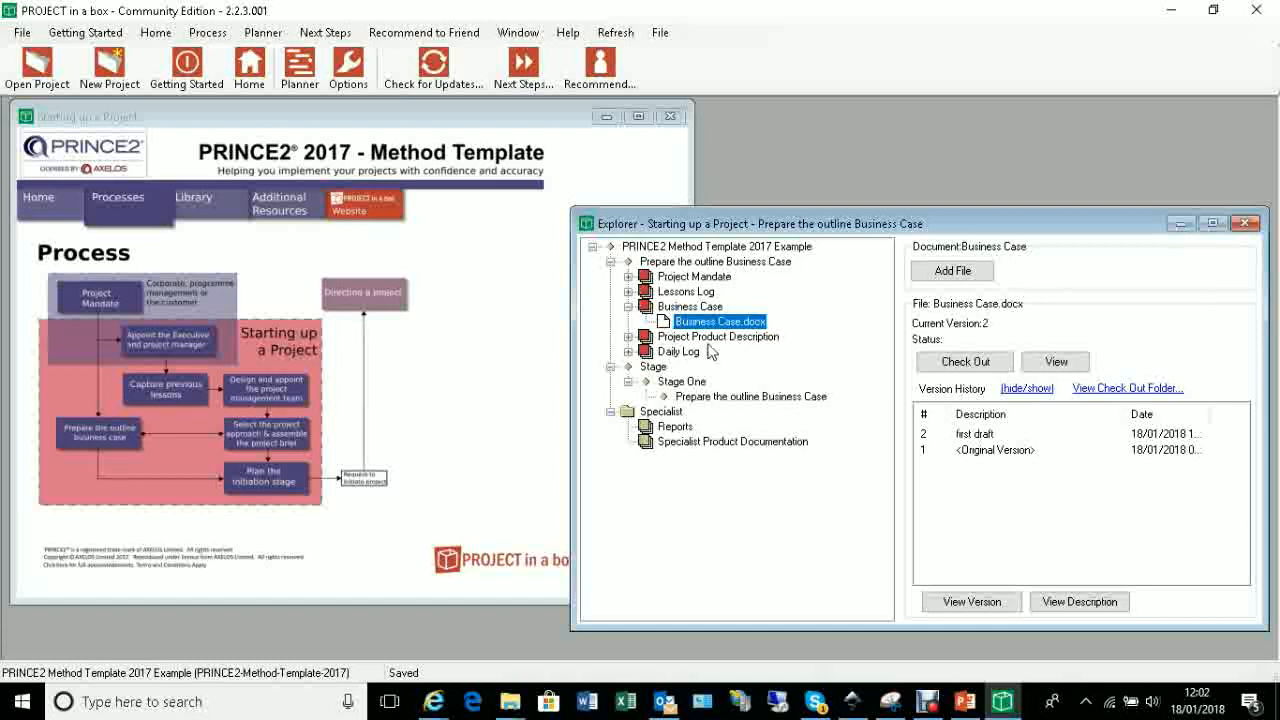
click(966, 440)
click(968, 452)
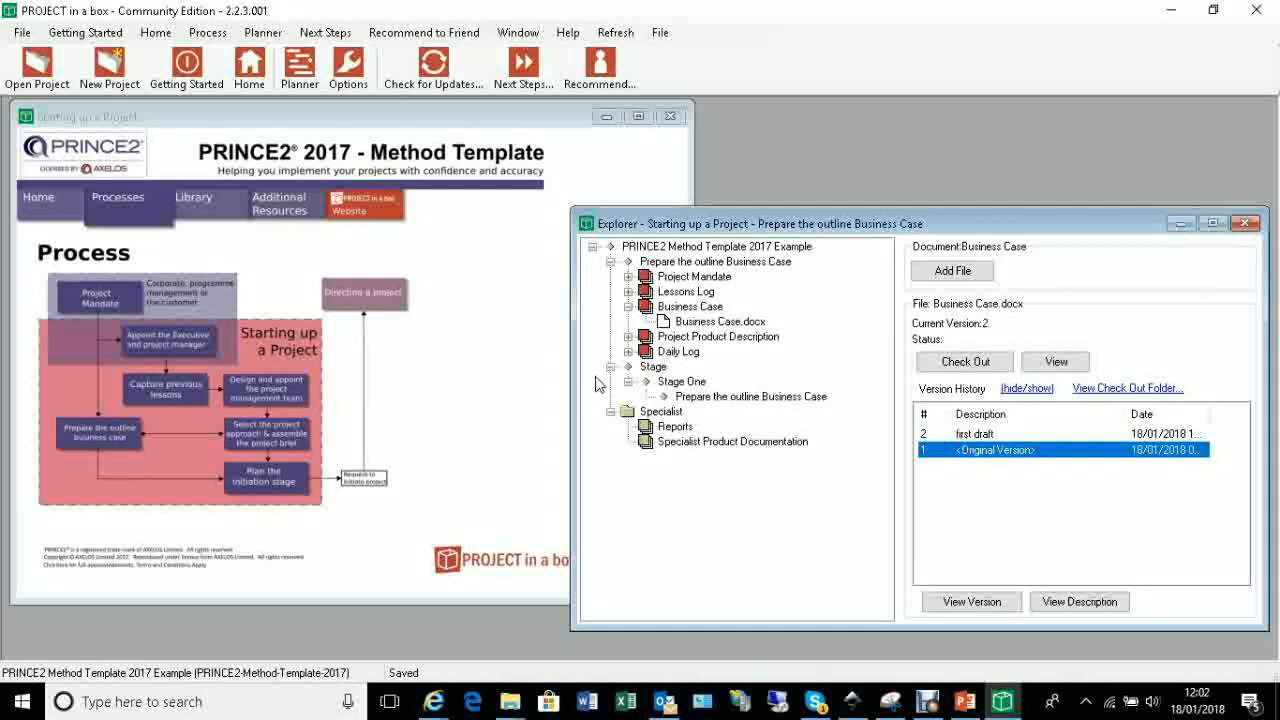
- Browse the template library files available to add to the Business Case document, including Project Mandate.docx and Work Package.docx, without adding one
click(953, 272)
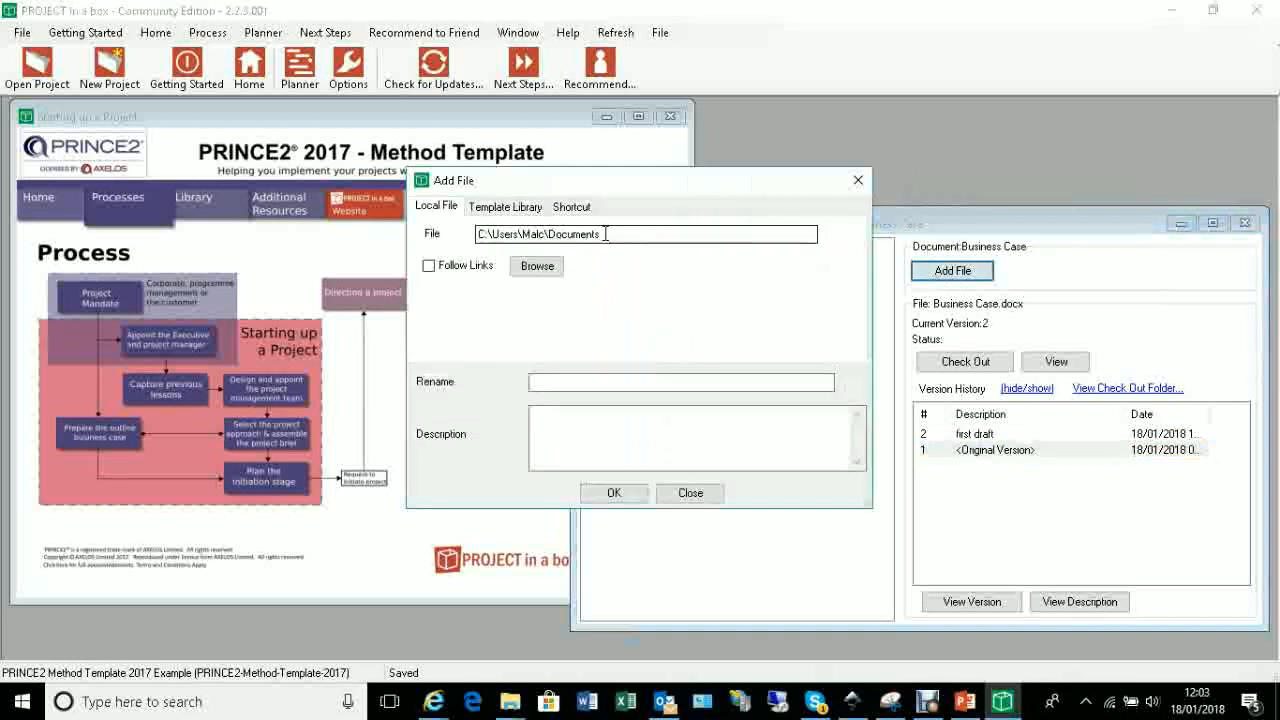
click(500, 206)
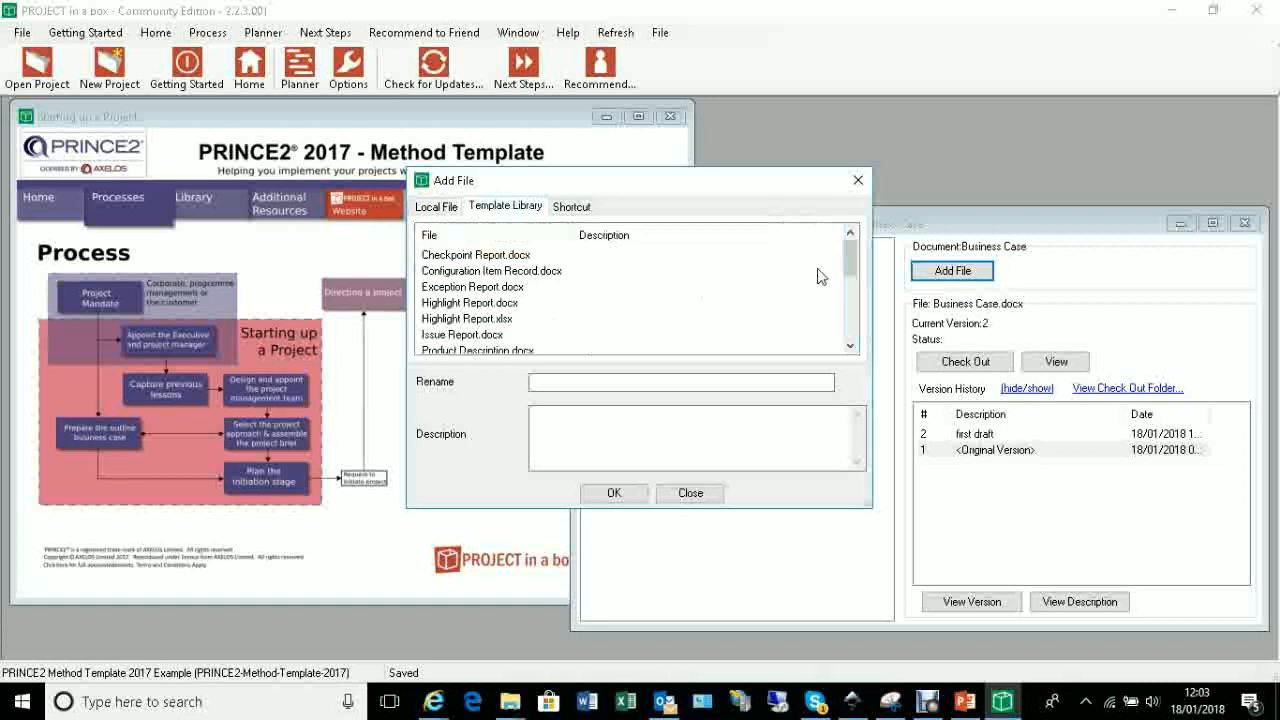
drag(849, 260, 851, 338)
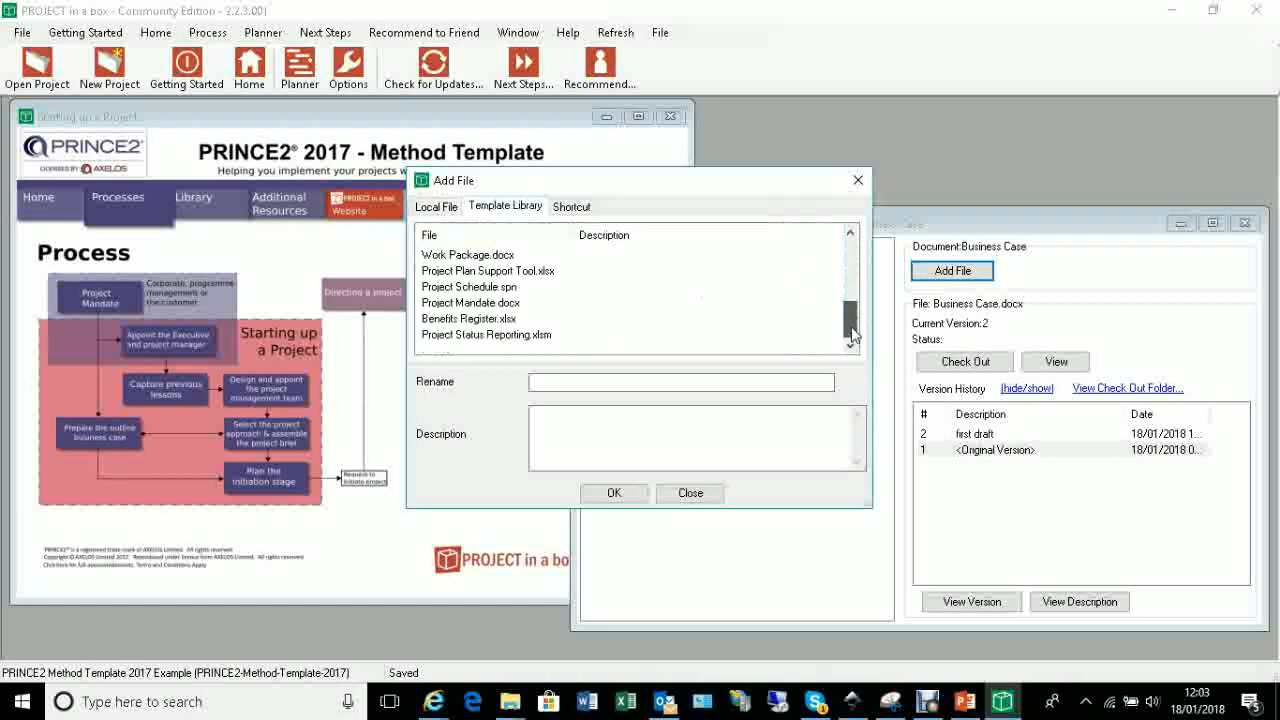
click(497, 303)
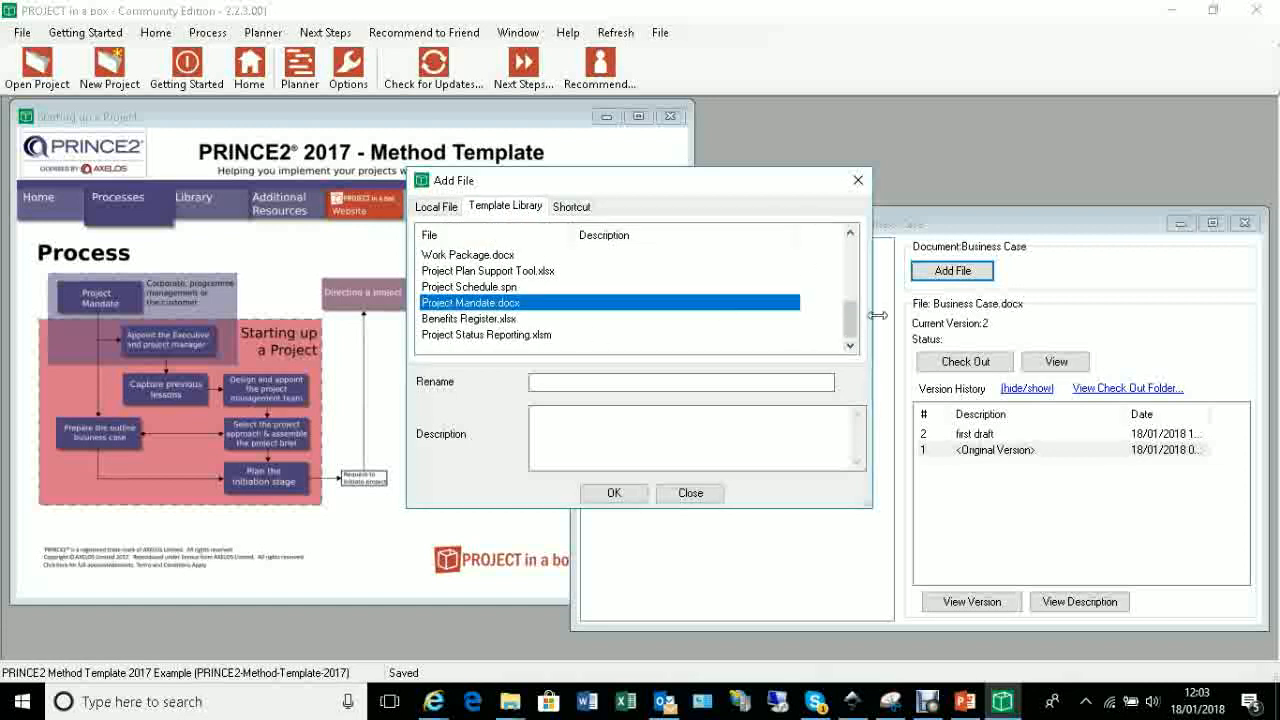
drag(855, 327, 855, 288)
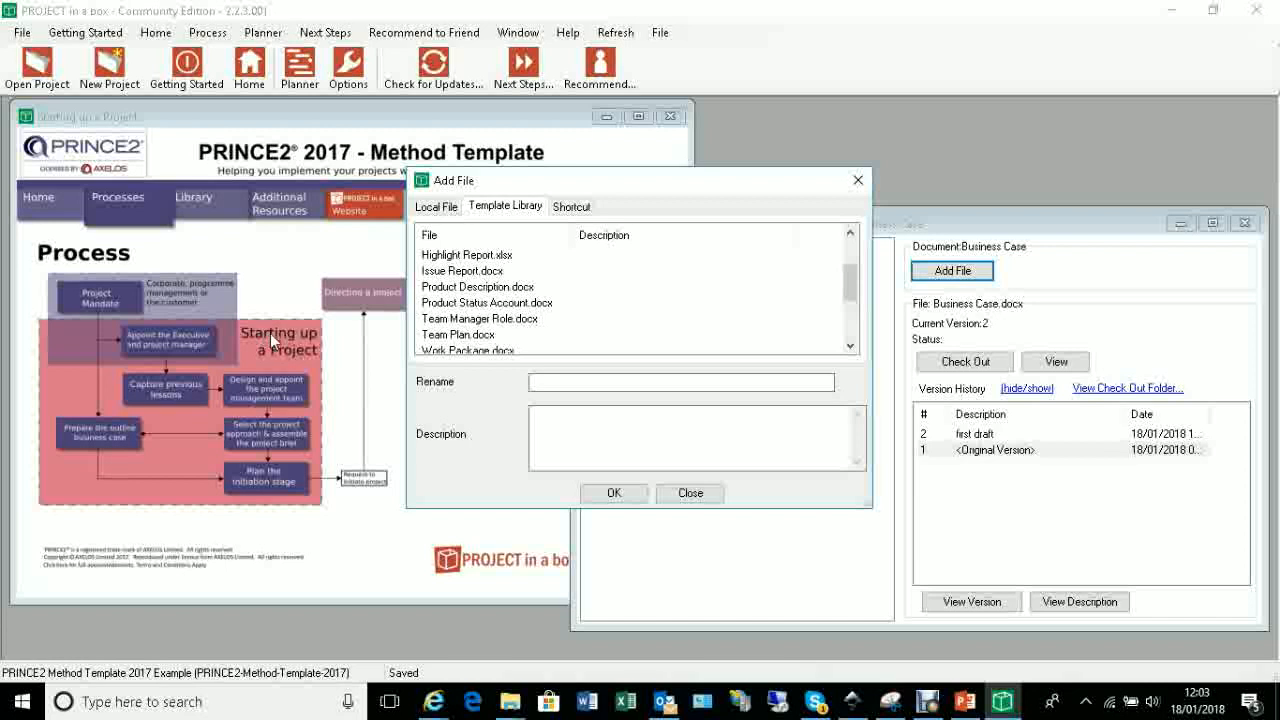
click(497, 351)
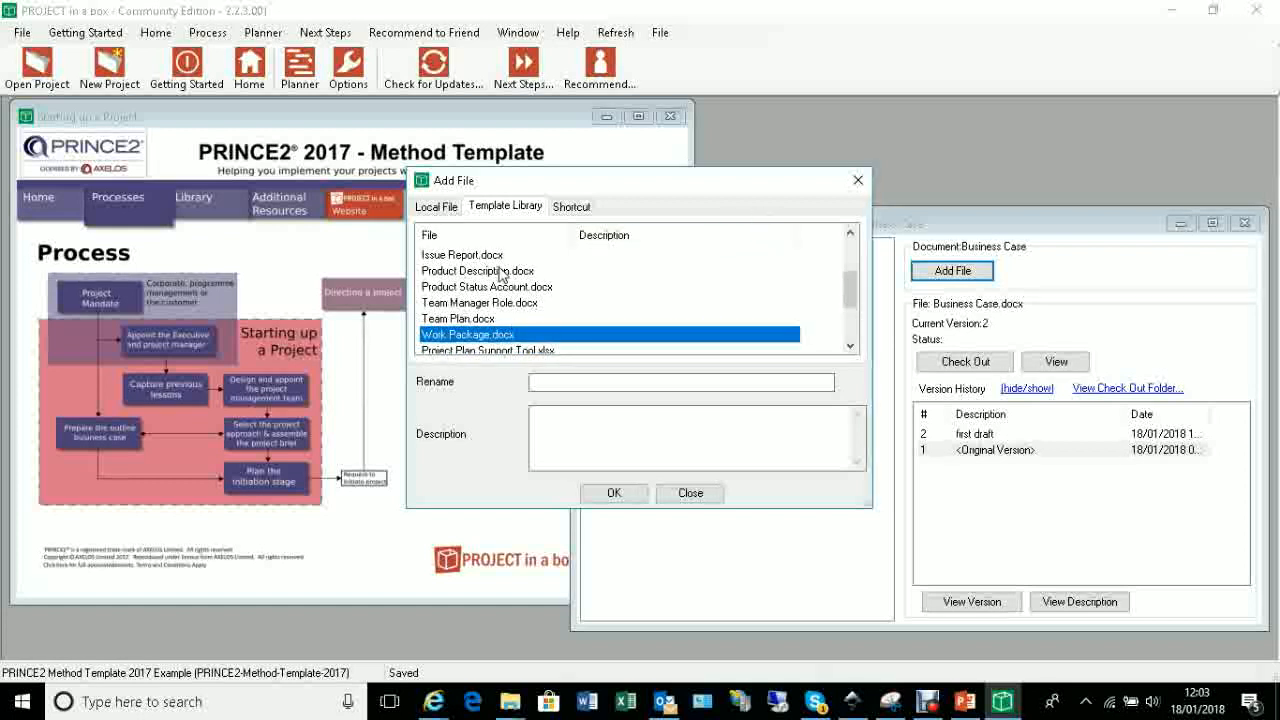
click(857, 183)
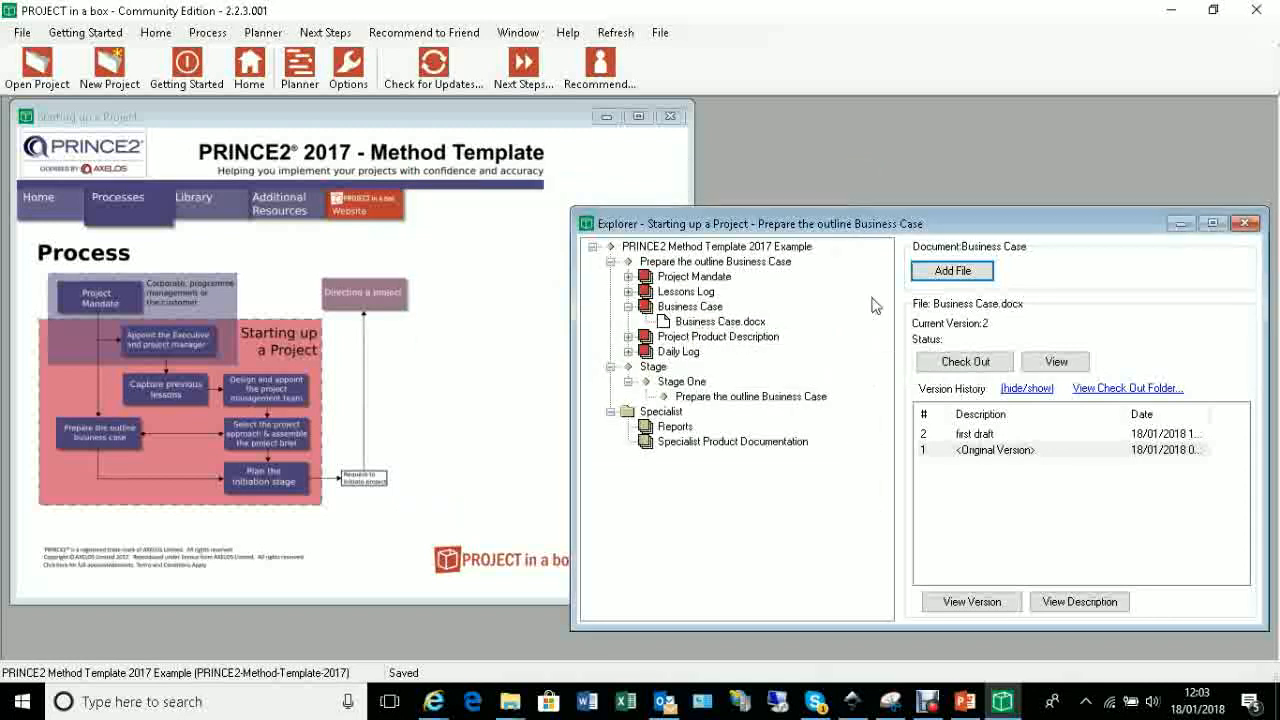
- View the shortcut options for adding a file to the Business Case document, and dismiss the dialog without adding anything
click(952, 270)
click(572, 207)
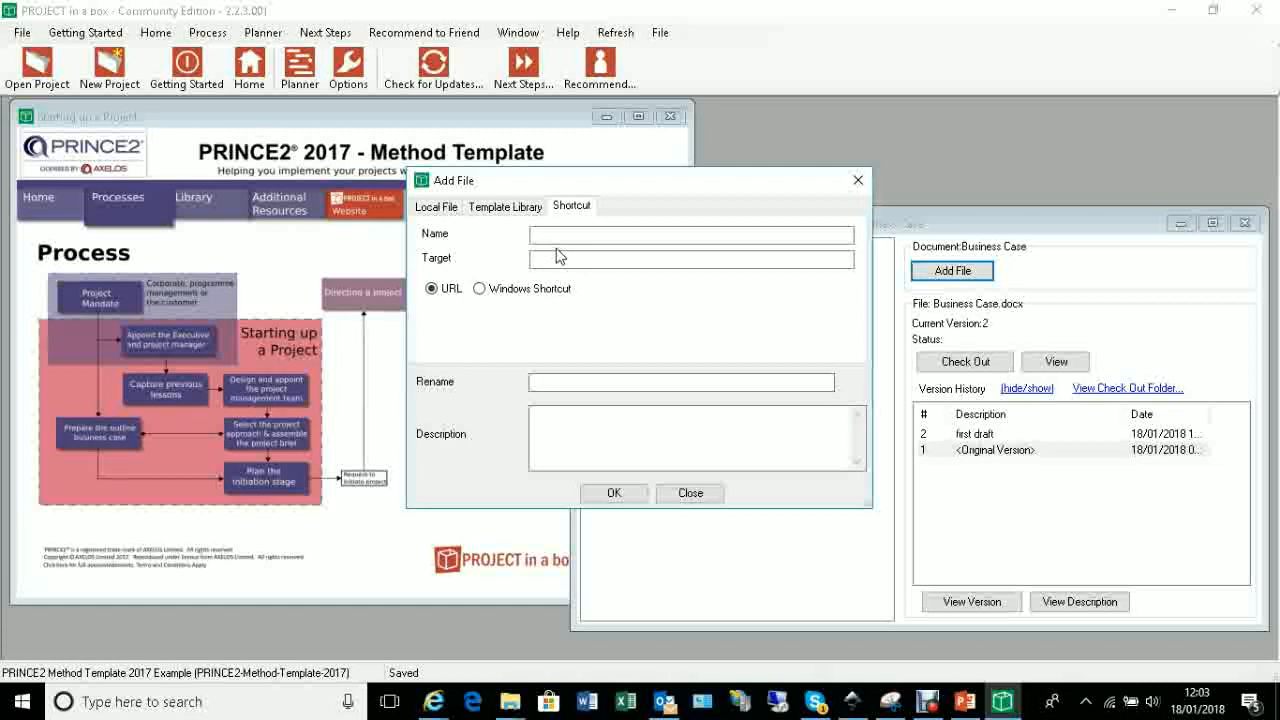
click(857, 180)
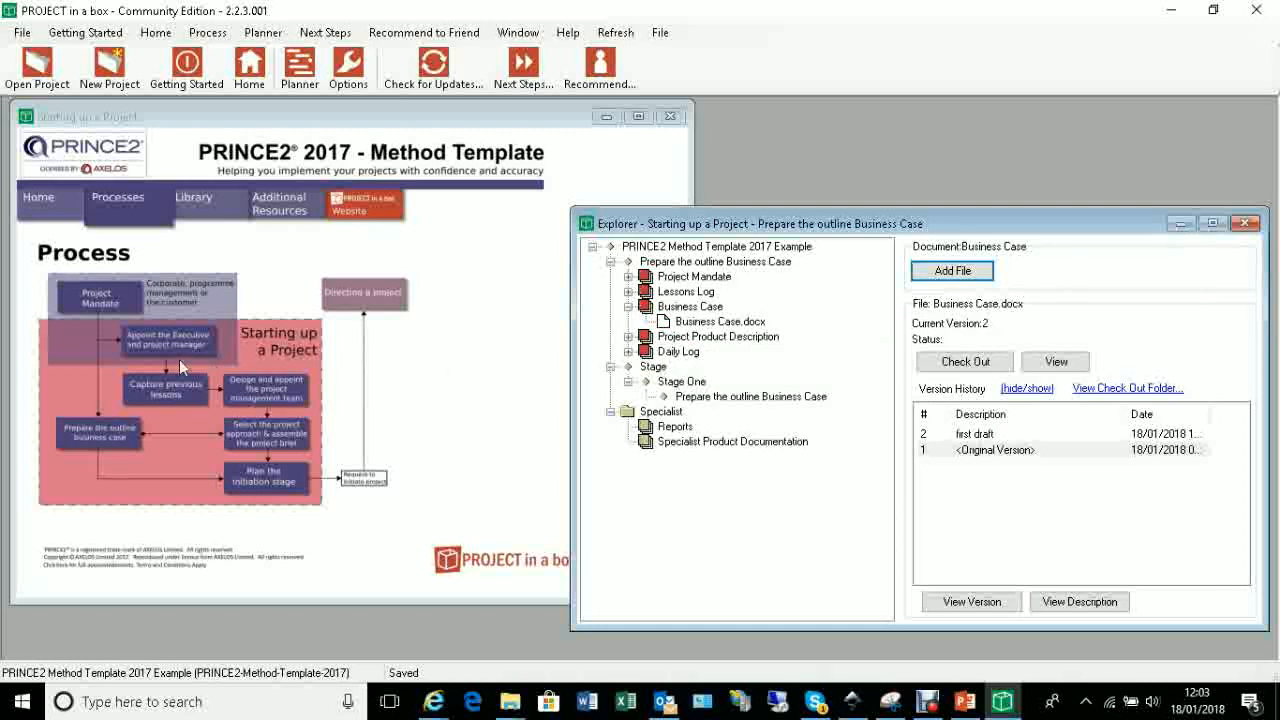
- Review the project approach and brief documents, including the team role and appointment files, and show the Plan the initiation stage documents
click(292, 438)
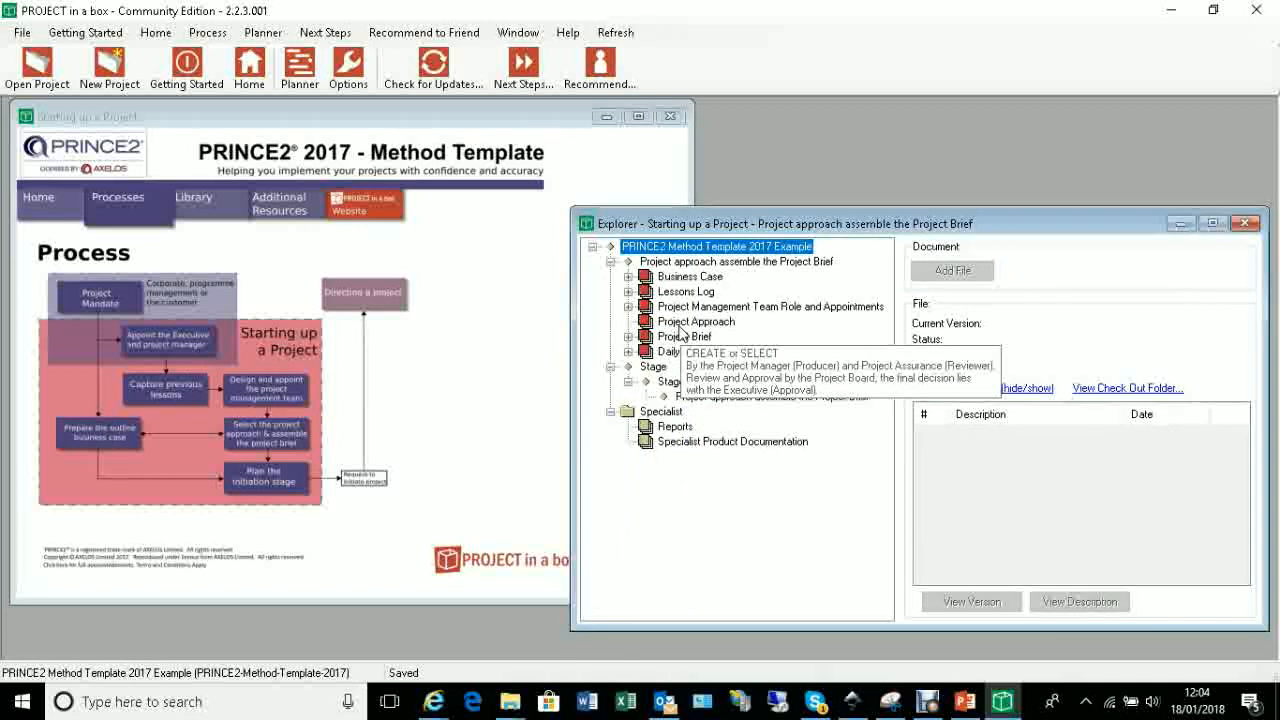
click(628, 306)
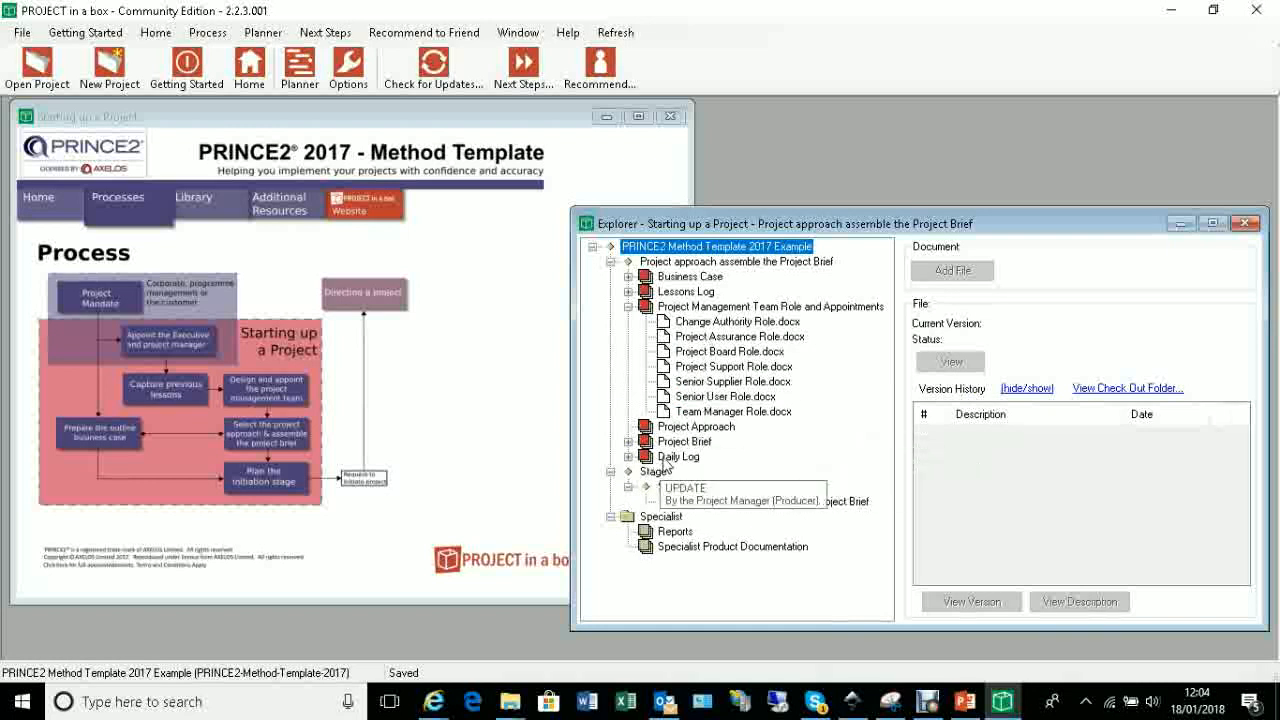
click(279, 482)
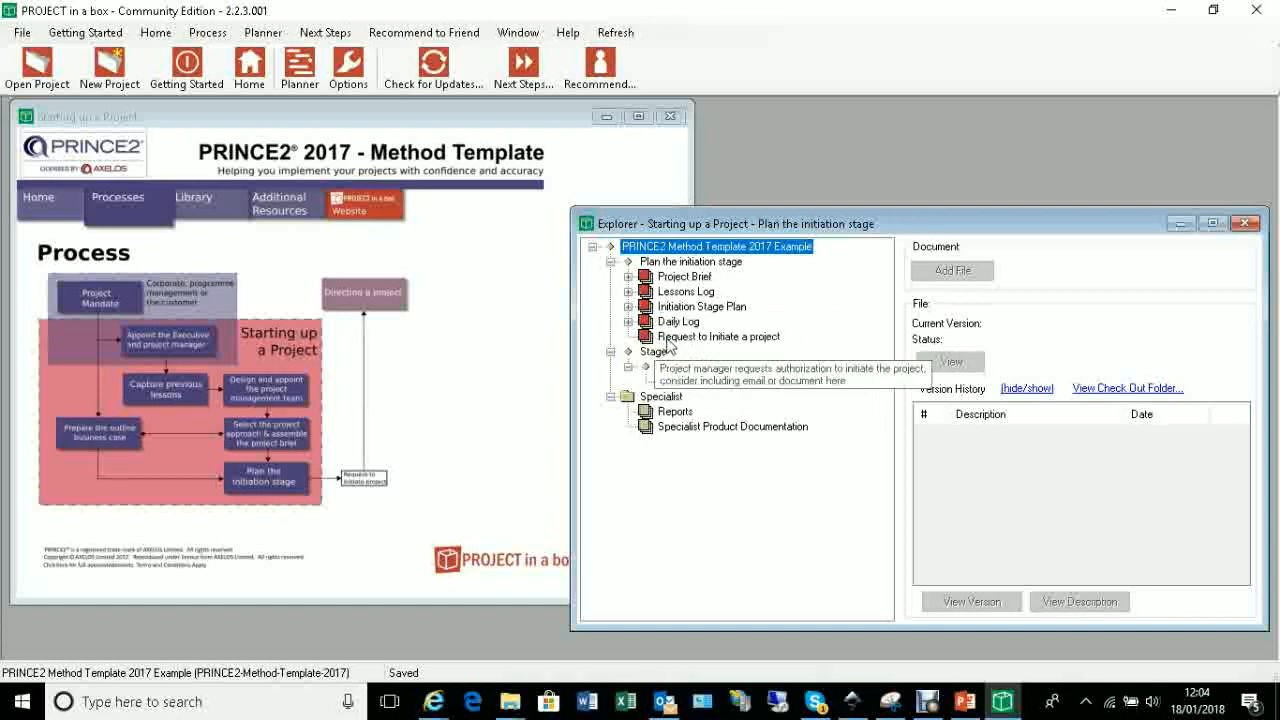
- Switch to the Directing a Project process, show the Authorize Stage or Exception Plan documents, and expand the Stage One Stage Plan
click(381, 291)
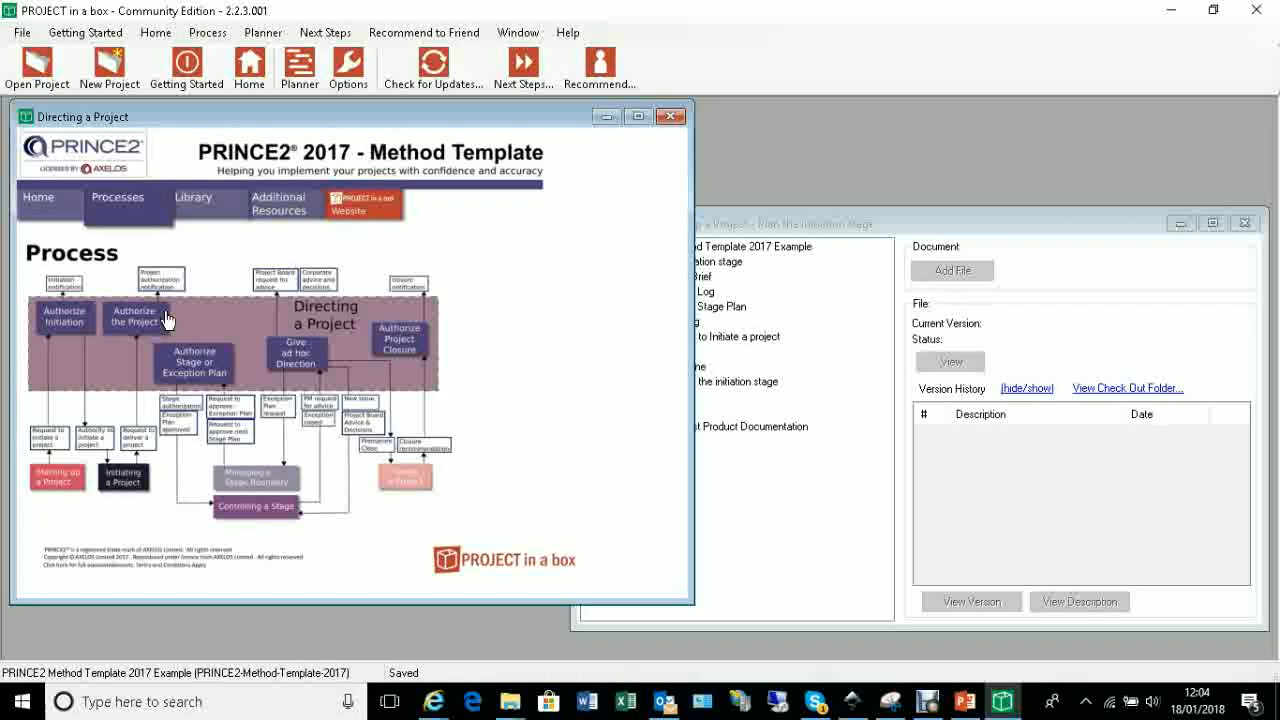
click(745, 230)
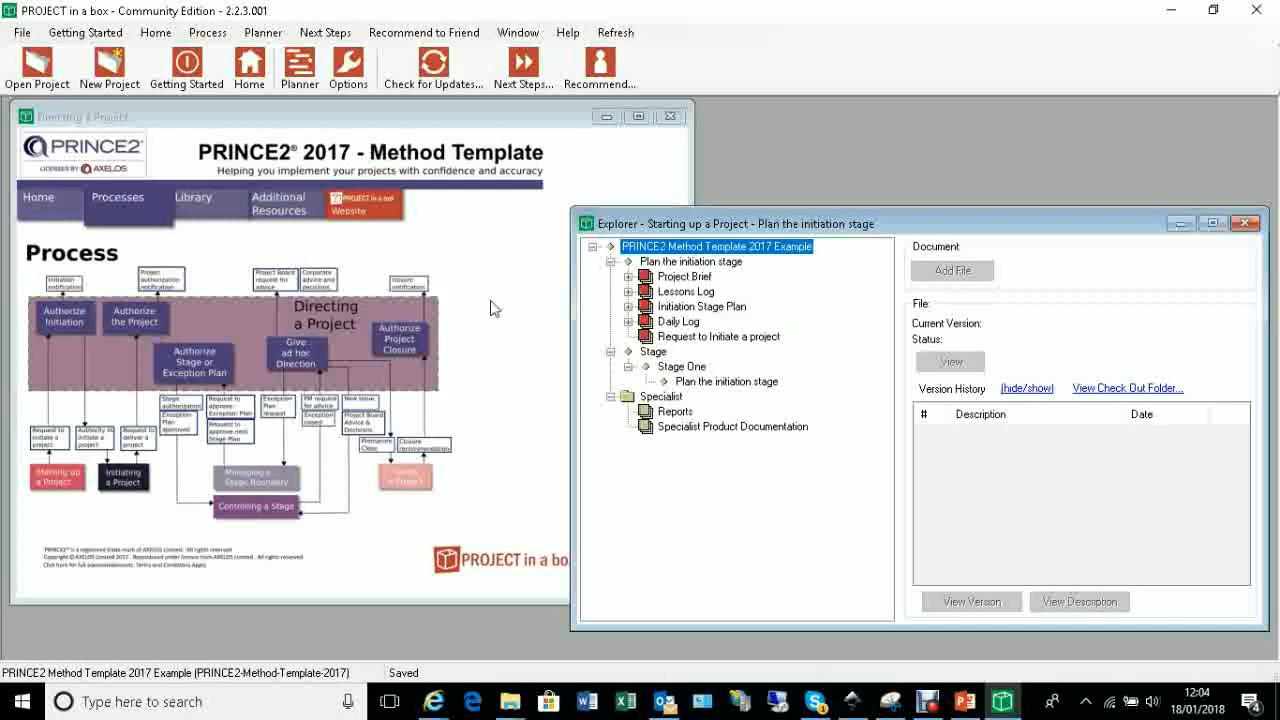
click(209, 361)
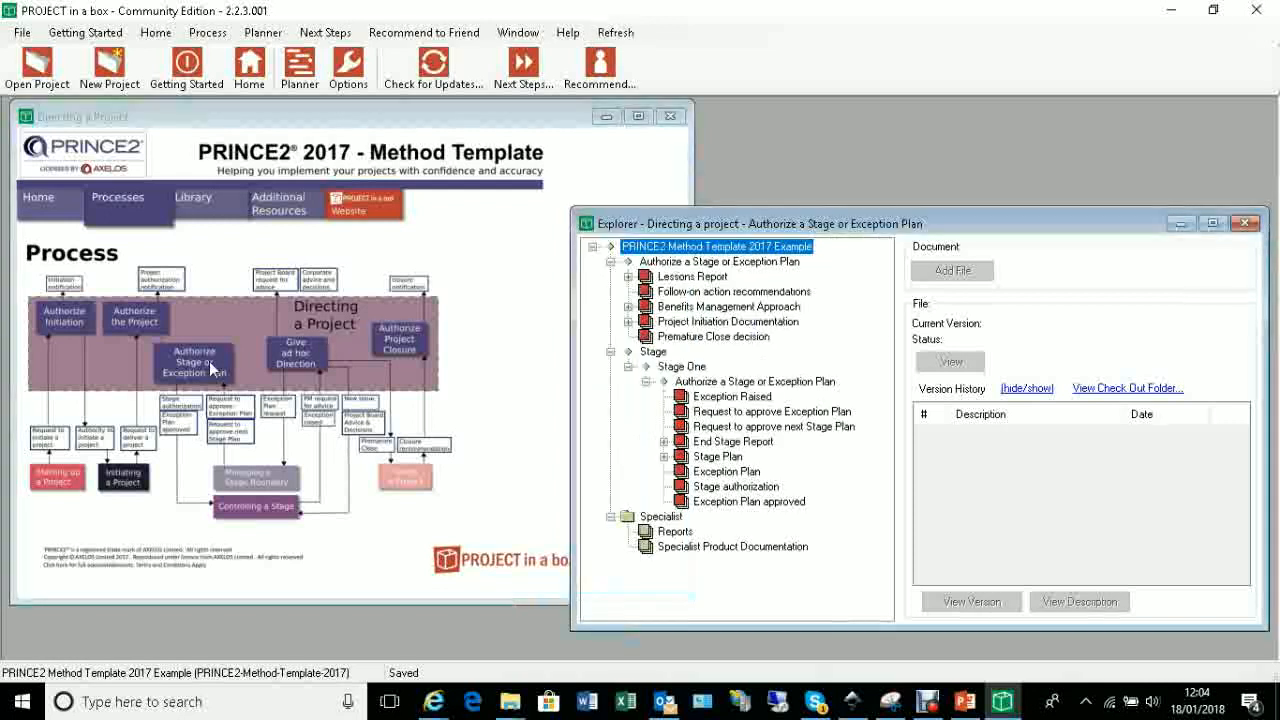
mouse_move(656, 326)
click(663, 456)
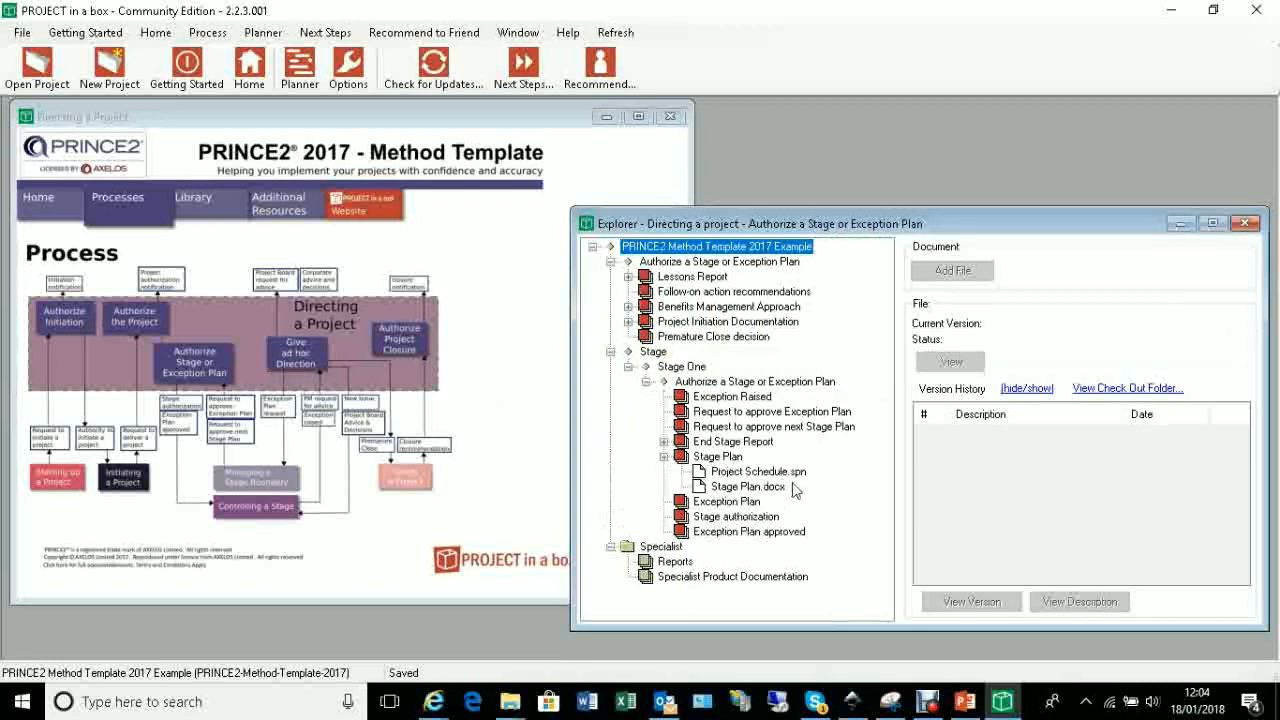
- Open Project Schedule.spn from the Stage Plan in the Planner and examine the bar of "A task" in the Gantt chart
click(748, 476)
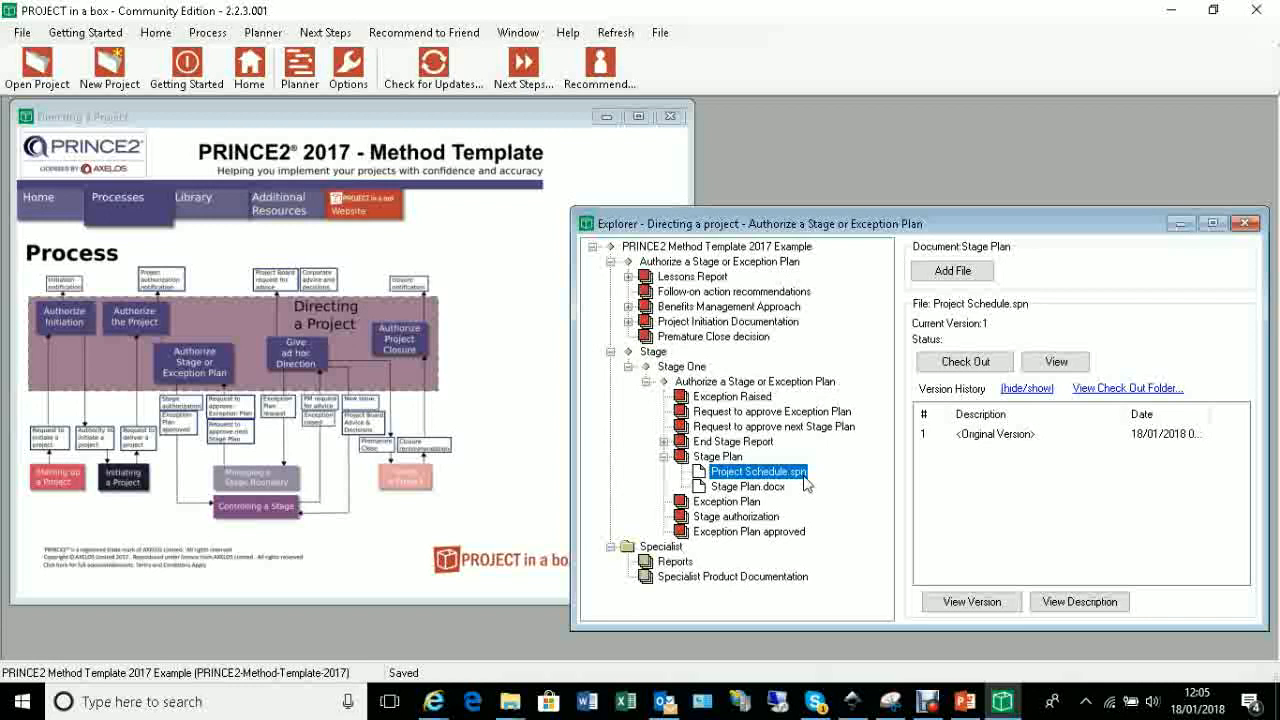
double_click(782, 478)
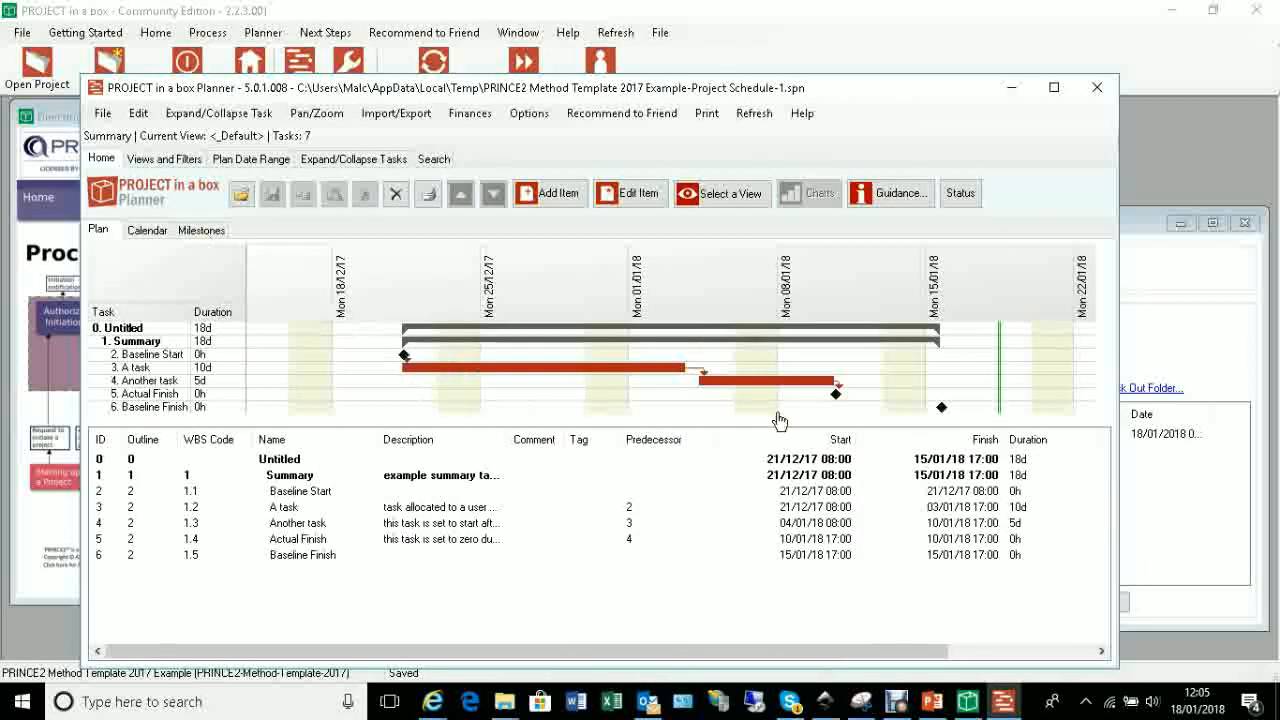
click(518, 372)
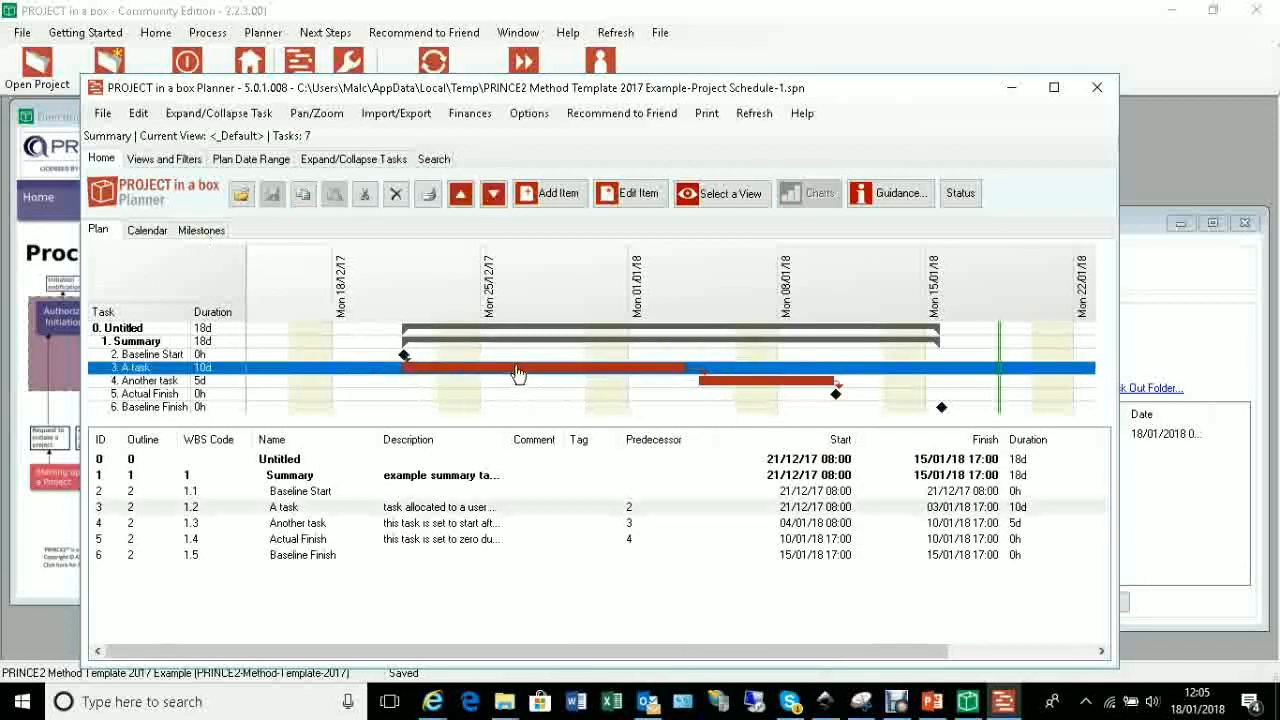
drag(410, 362, 727, 391)
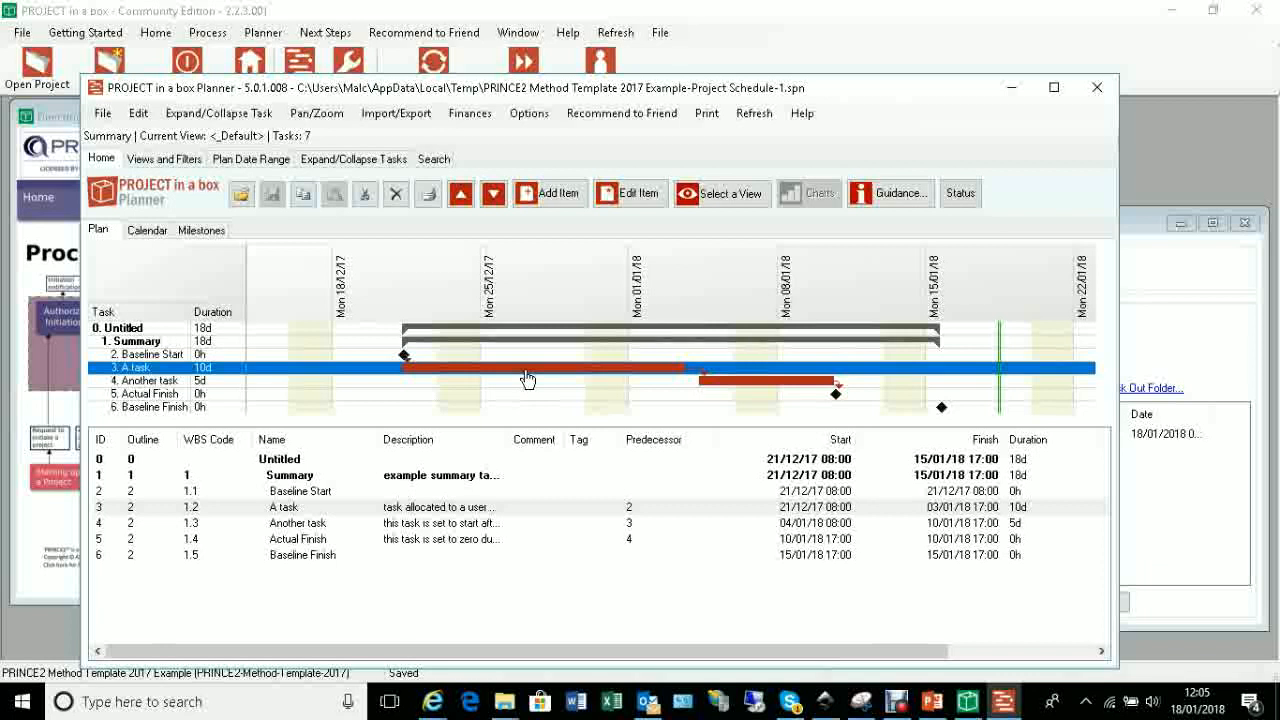
- Review the general settings and the resources and costs of "A task", and close its details without changes
double_click(457, 508)
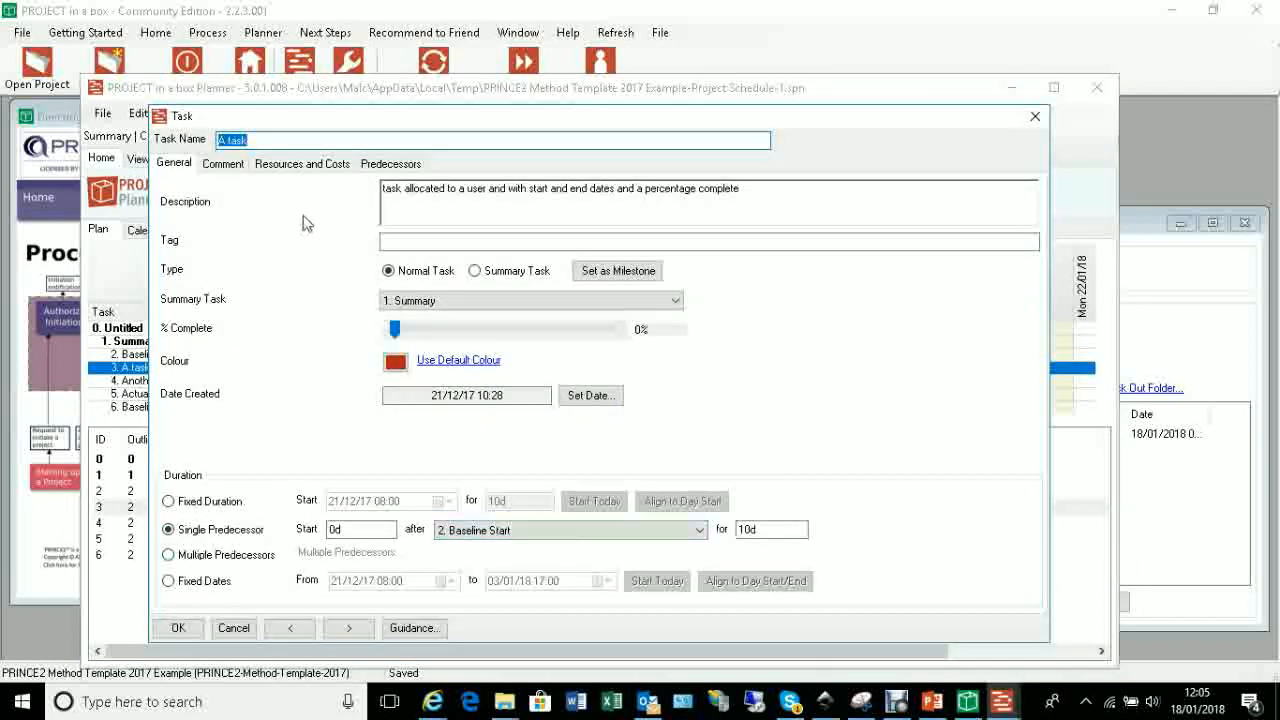
click(318, 165)
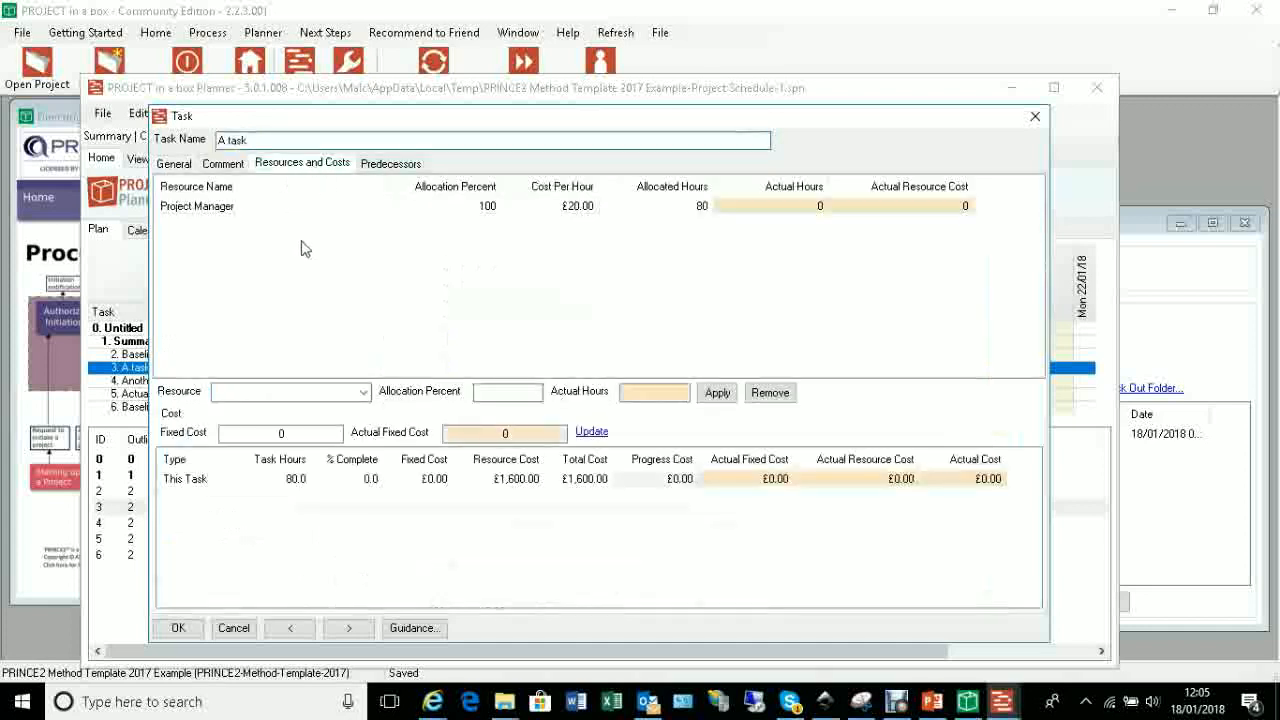
click(180, 170)
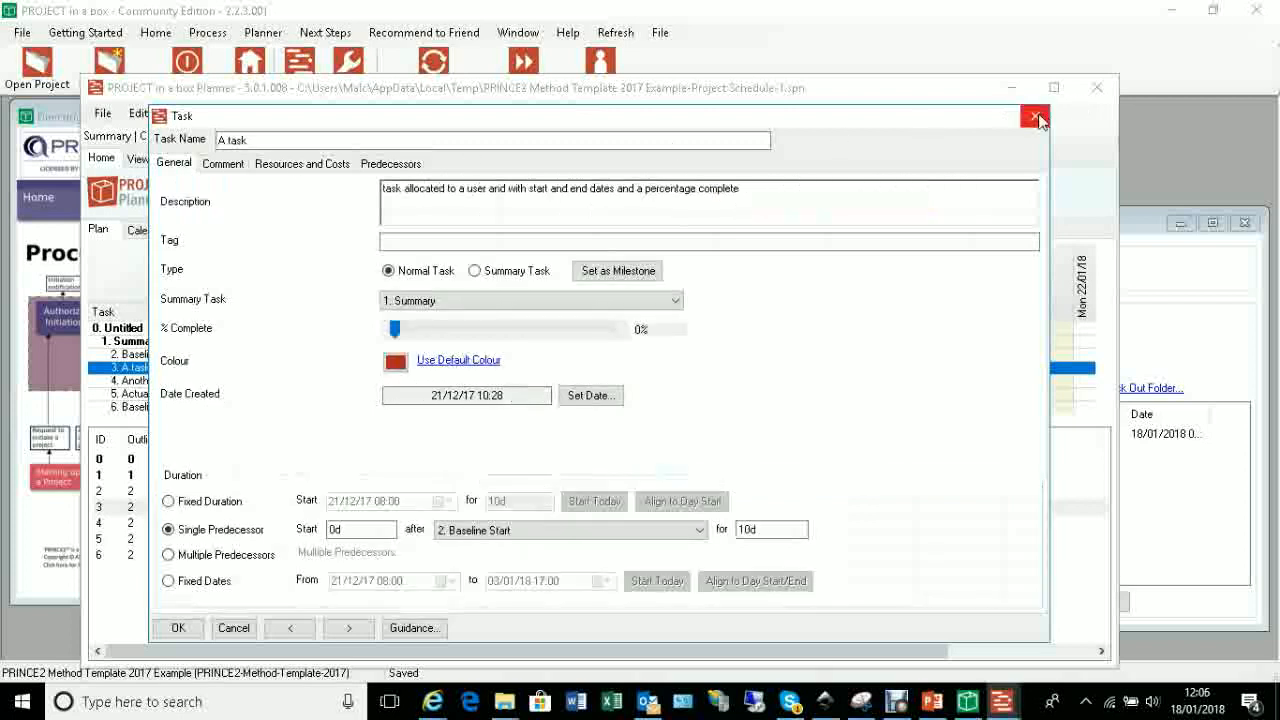
click(1036, 117)
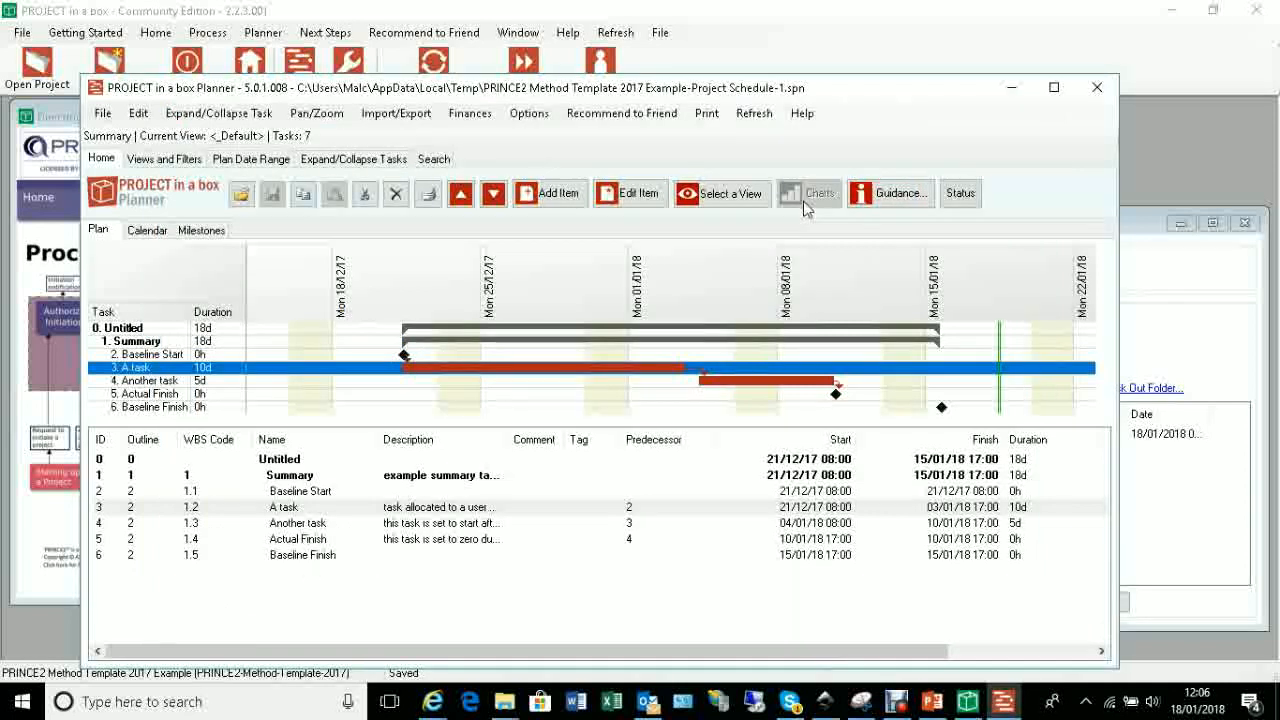
- Close the project schedule, return to the method template's Introduction page, and show the Risk theme documents with the Risk Register expanded
click(1095, 89)
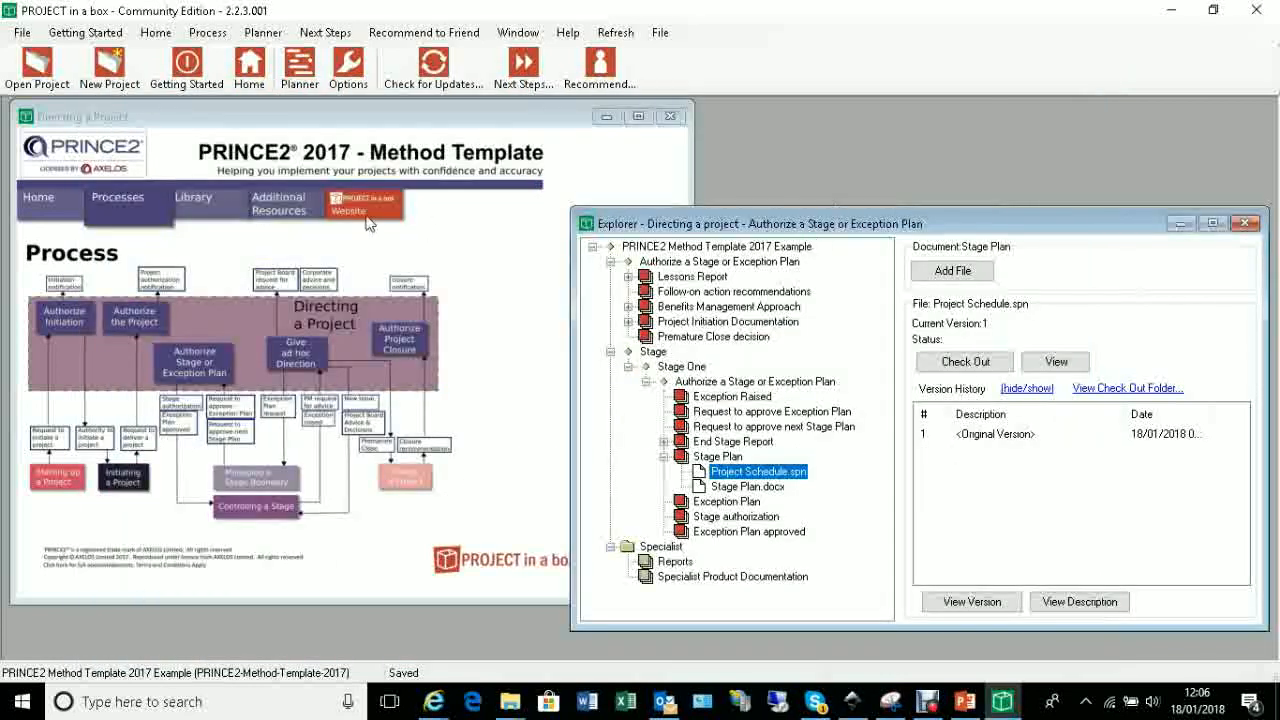
click(40, 212)
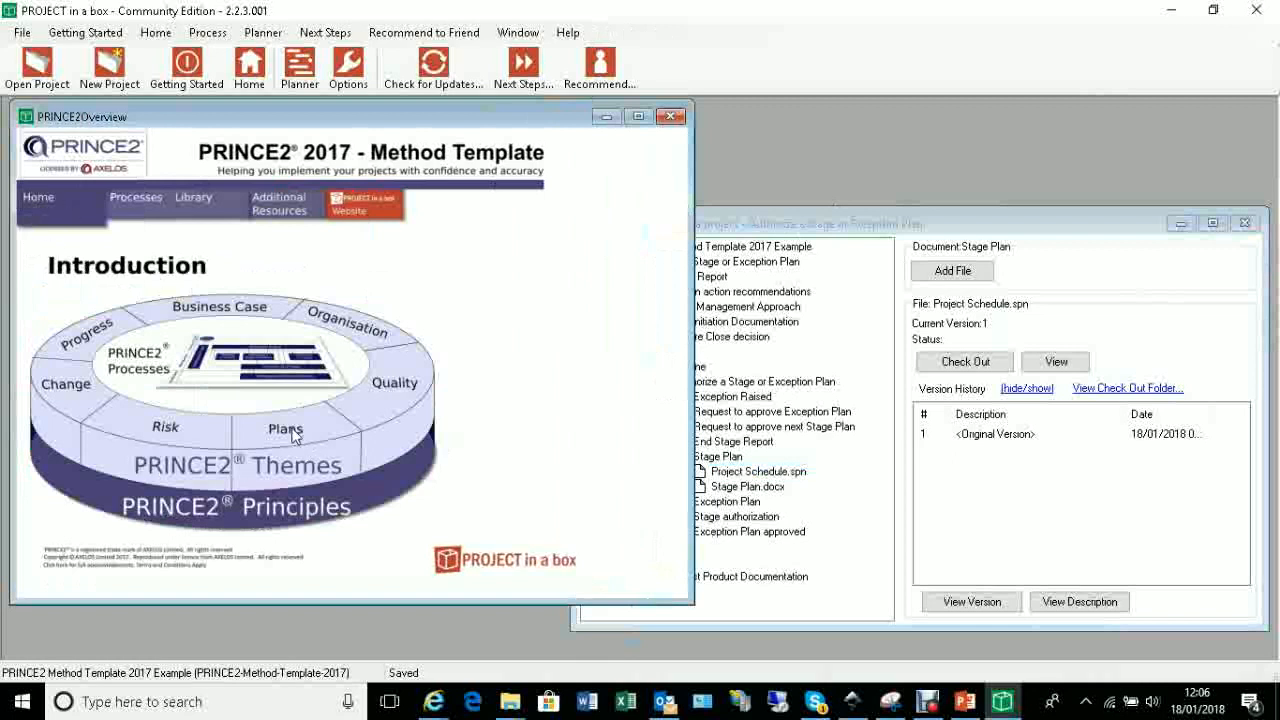
click(170, 426)
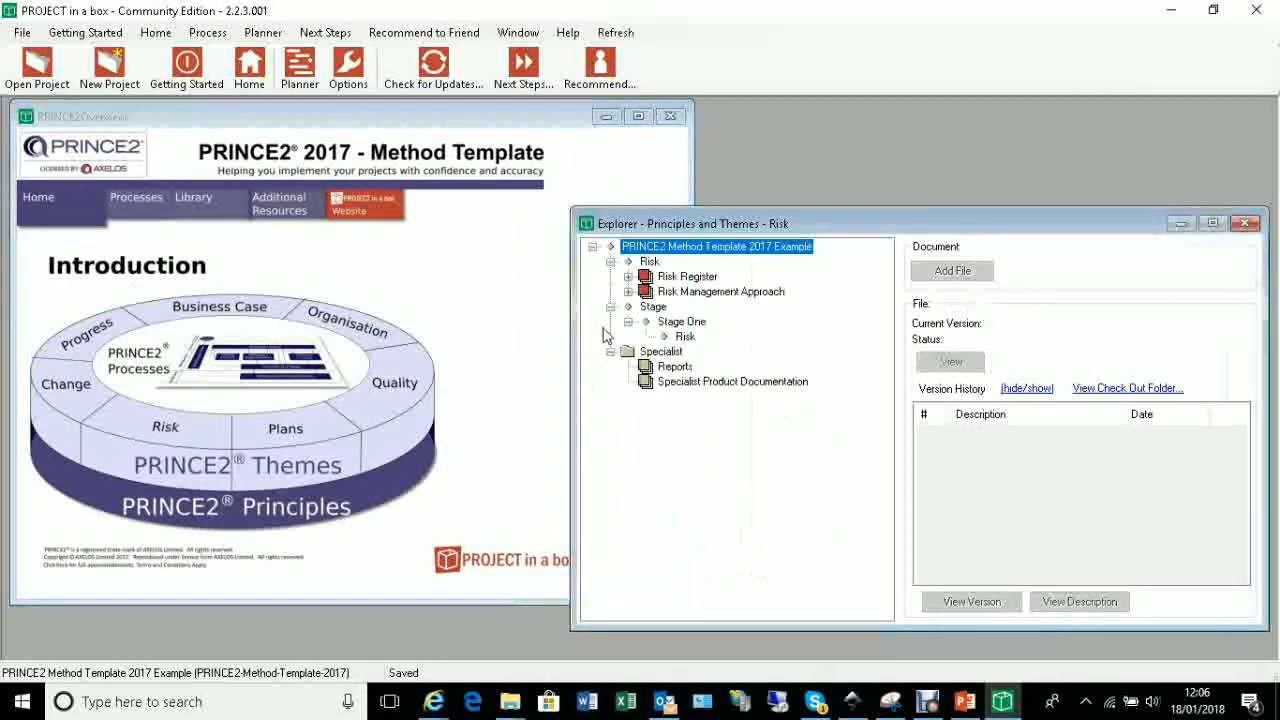
click(628, 276)
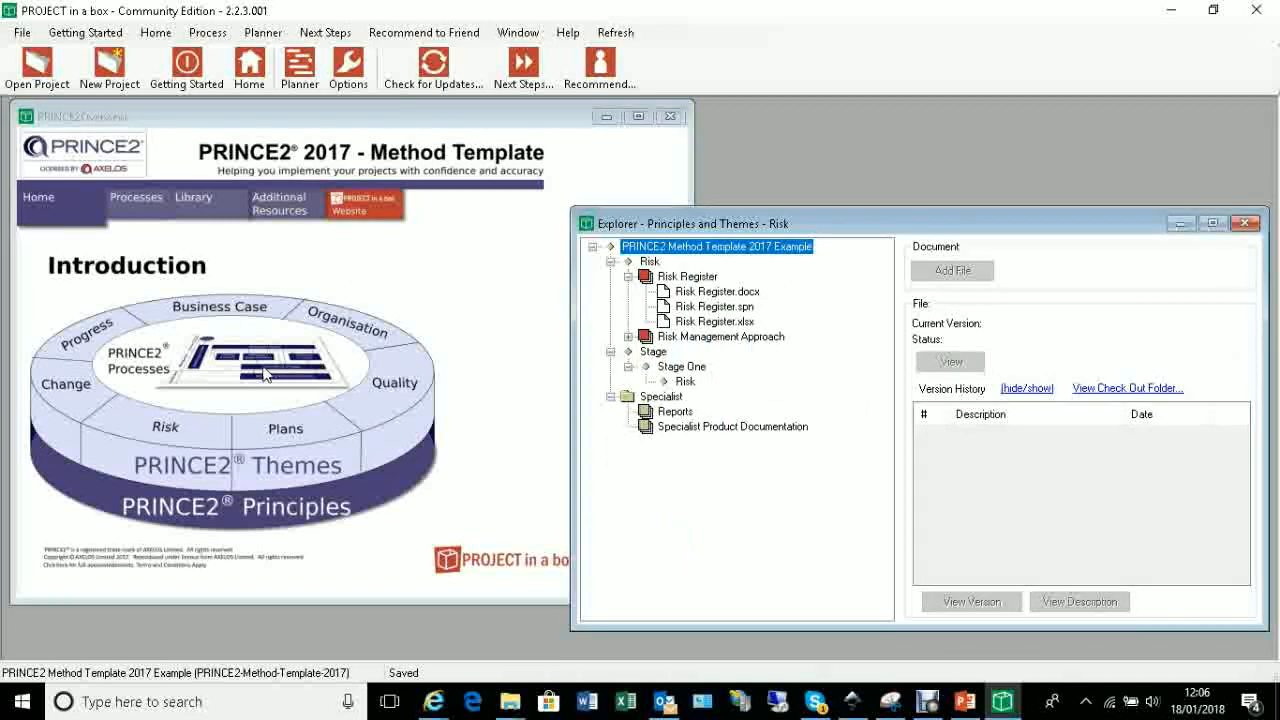
- Open Risk Register.spn in the Planner, review its risk summary and risk list, and close it without changes
click(718, 312)
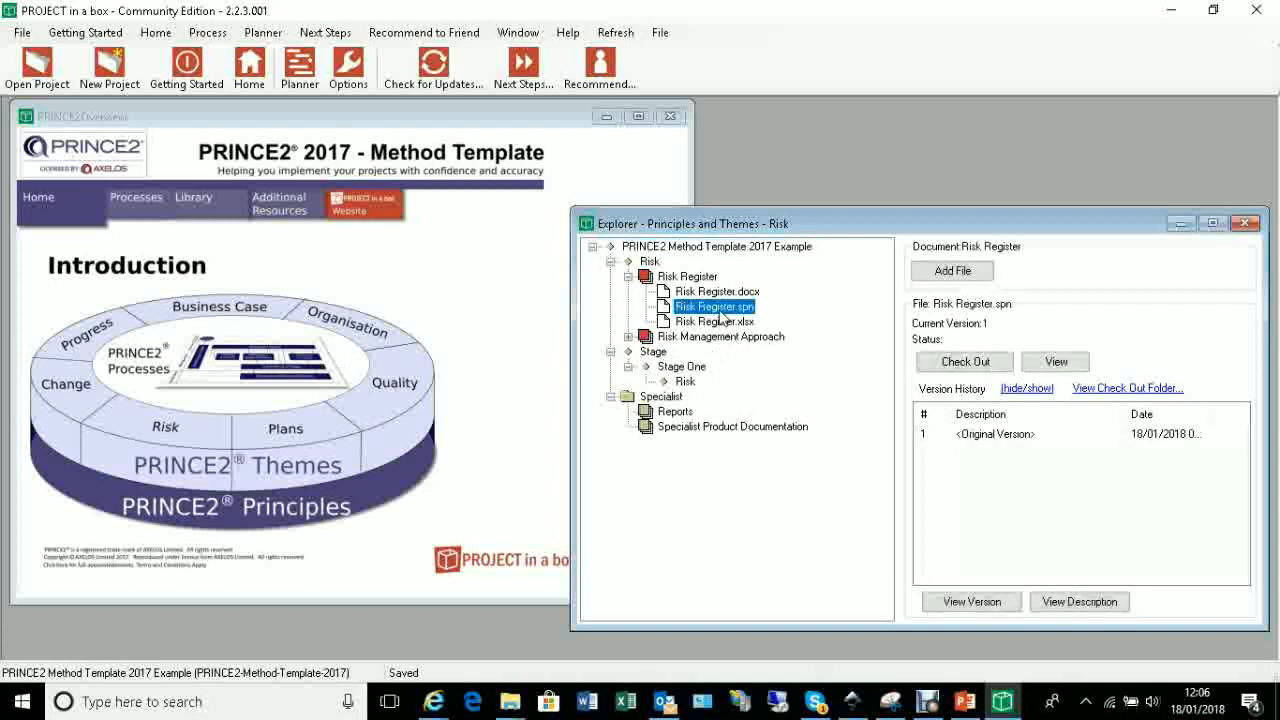
double_click(720, 310)
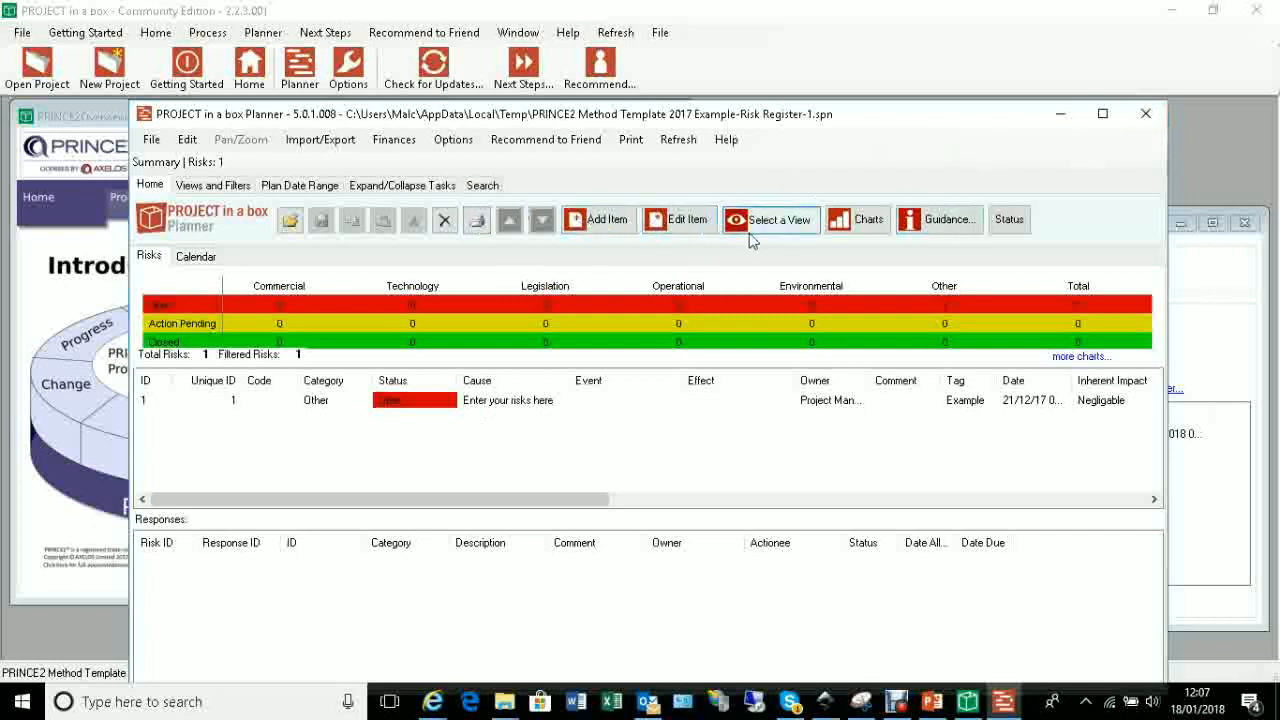
click(1145, 115)
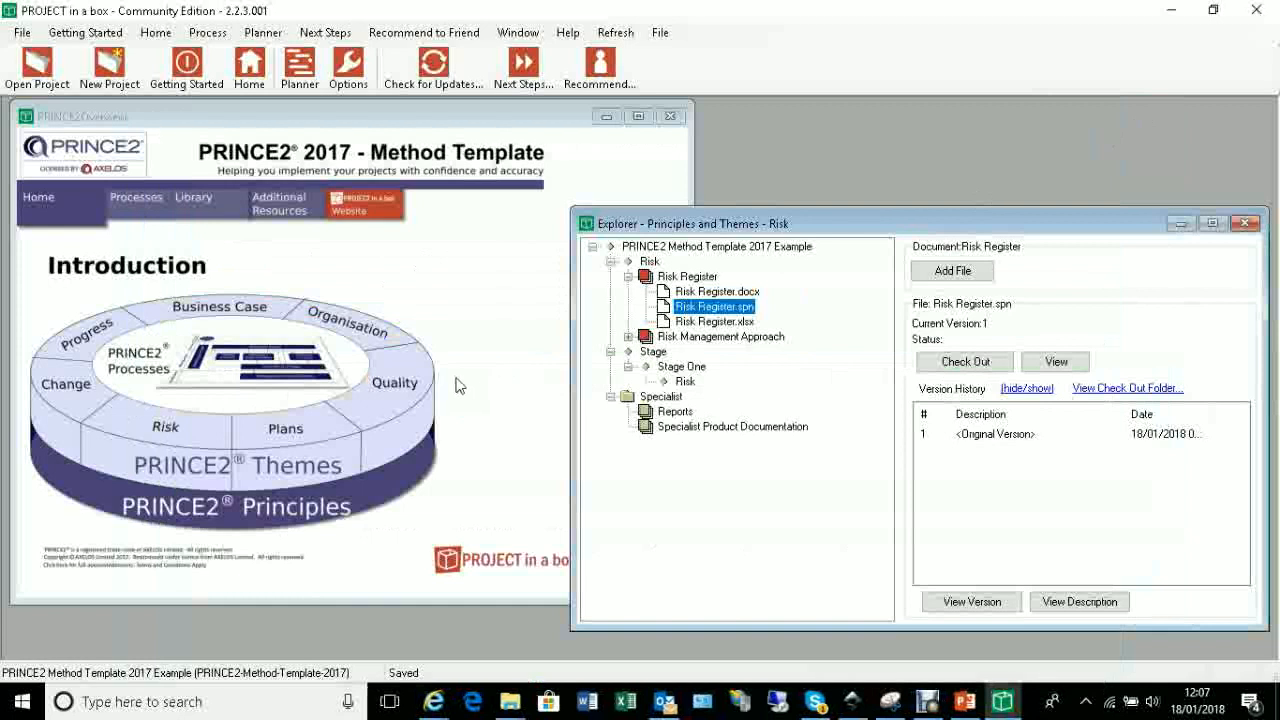
- Browse the Library's Roles and Checklists collections, and expand the PRINCE2 Principles and Health Check documents in Checklists
click(437, 310)
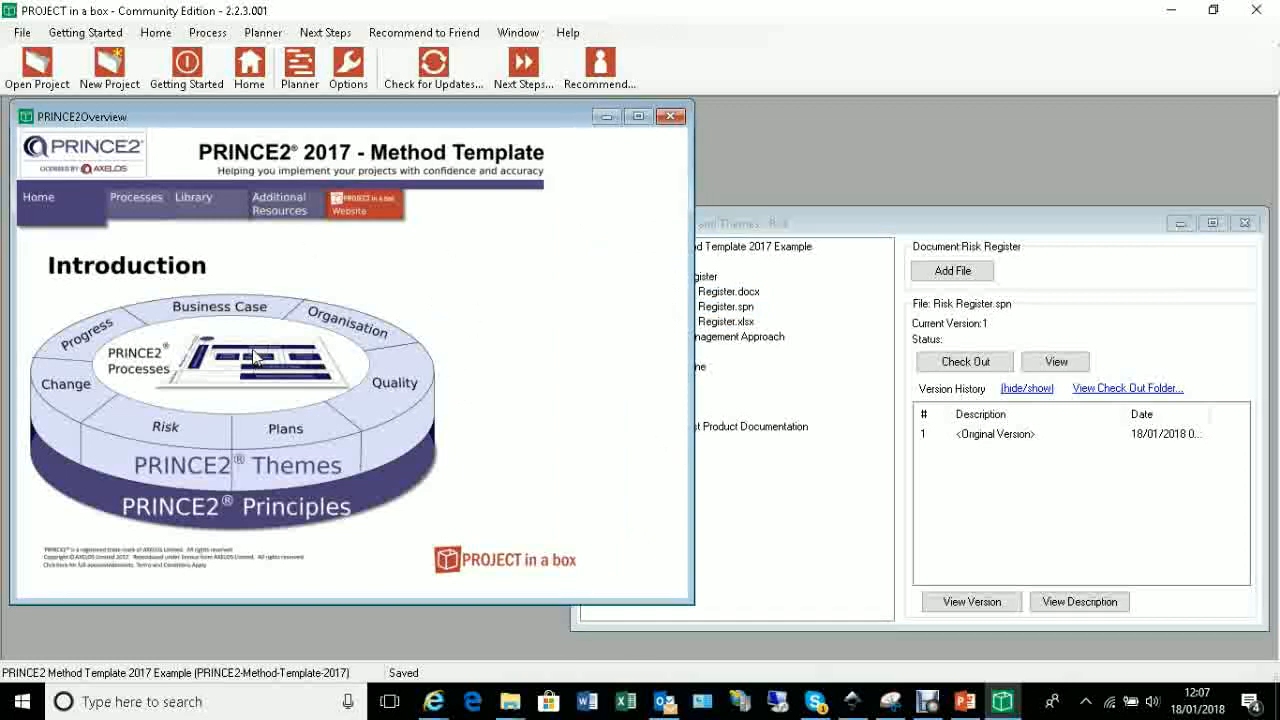
click(215, 208)
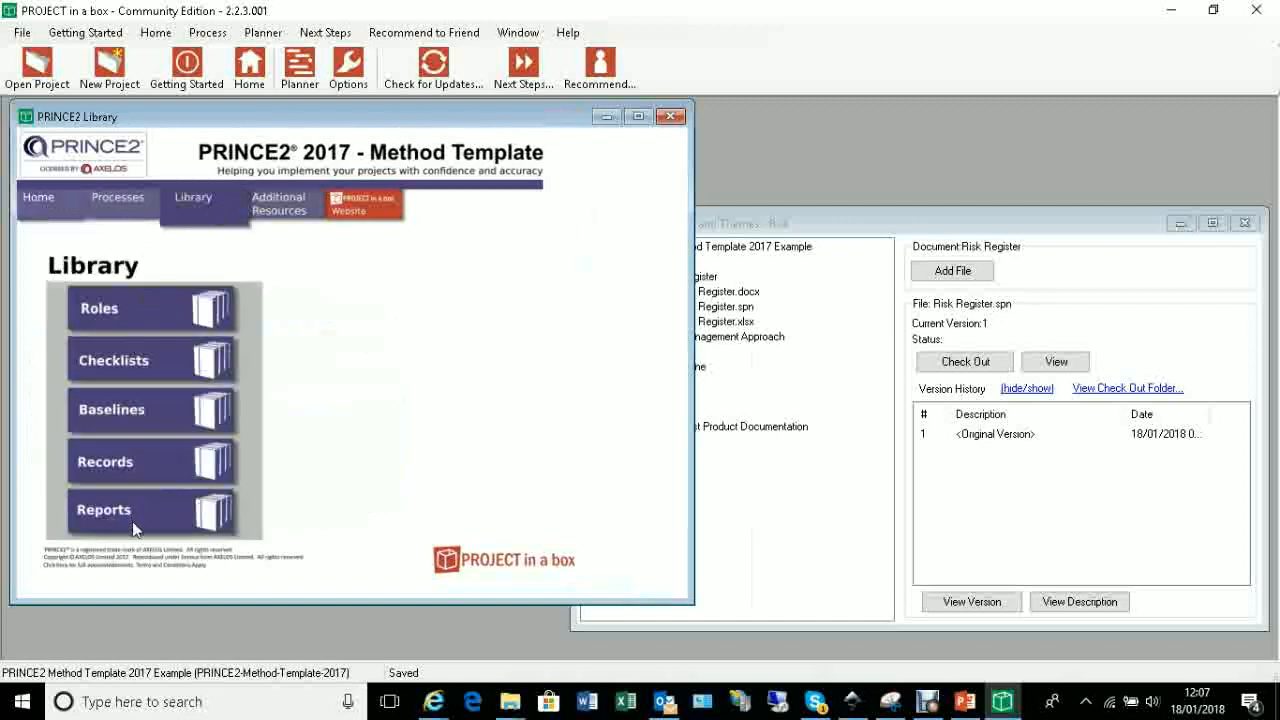
click(111, 299)
click(103, 352)
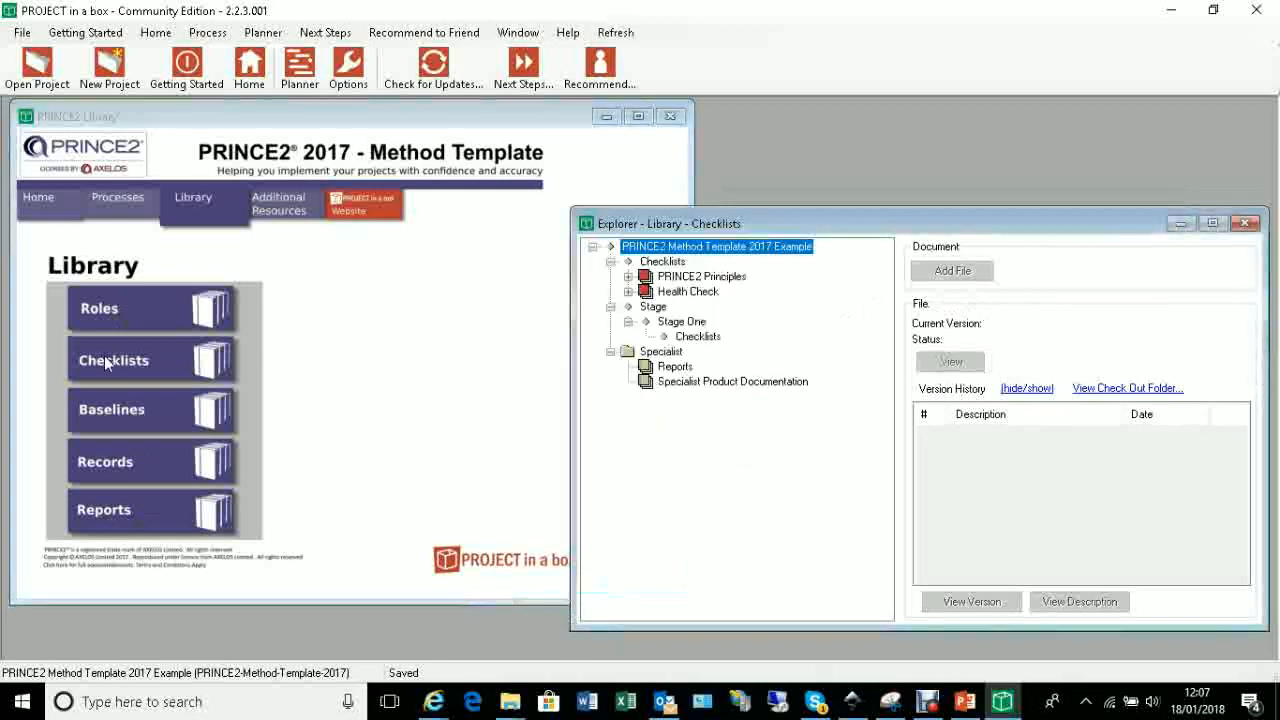
click(628, 277)
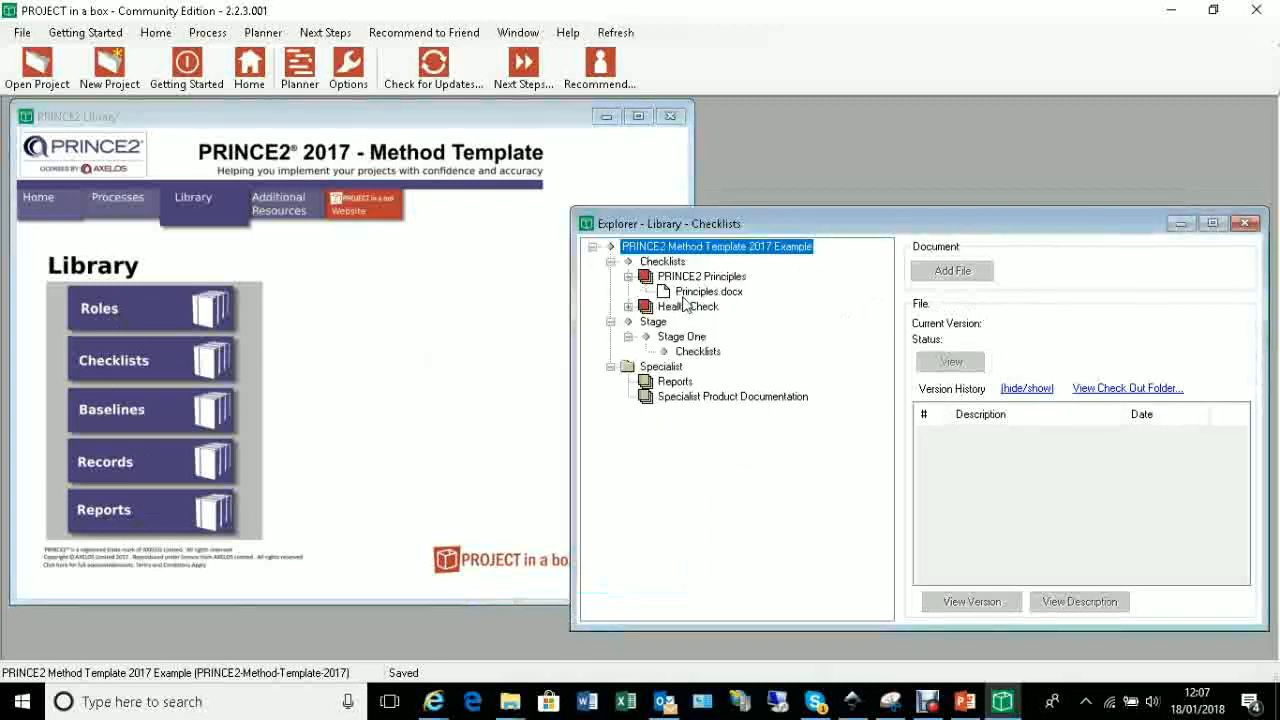
click(628, 307)
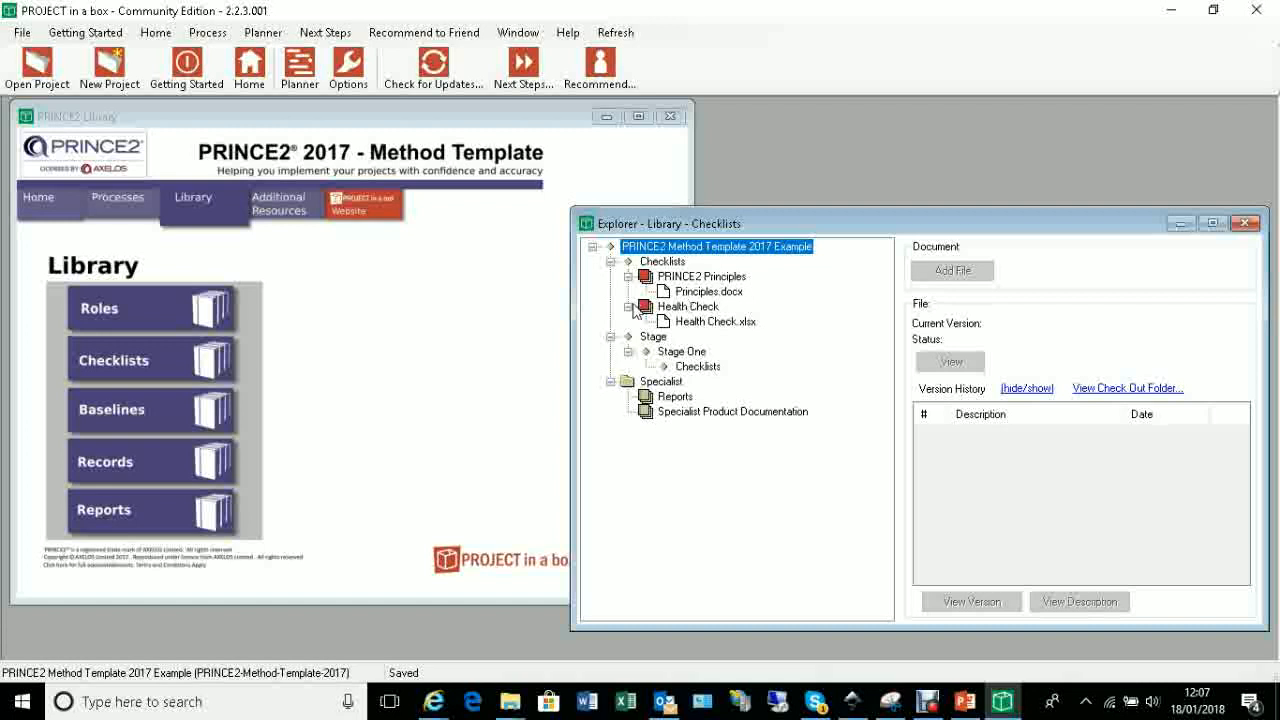
- Show the Library's Baselines and Records documents, view the Additional Resources page, and return to the Introduction page
click(146, 411)
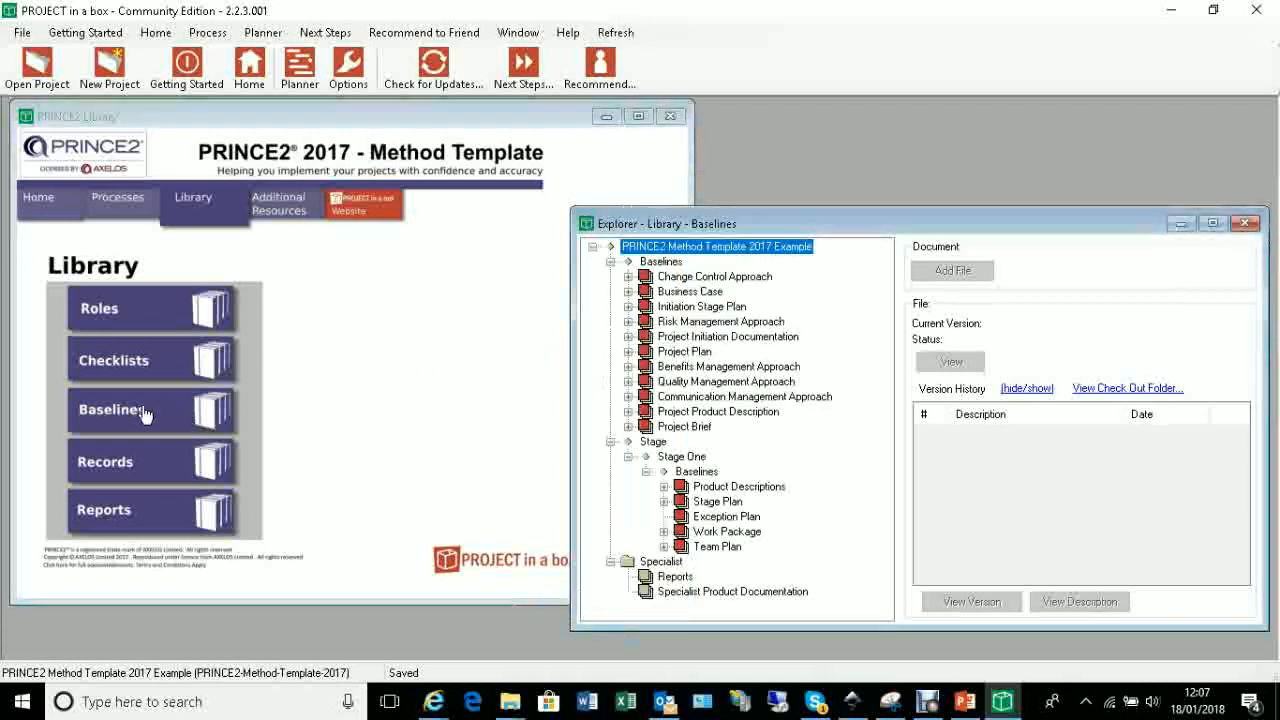
click(131, 472)
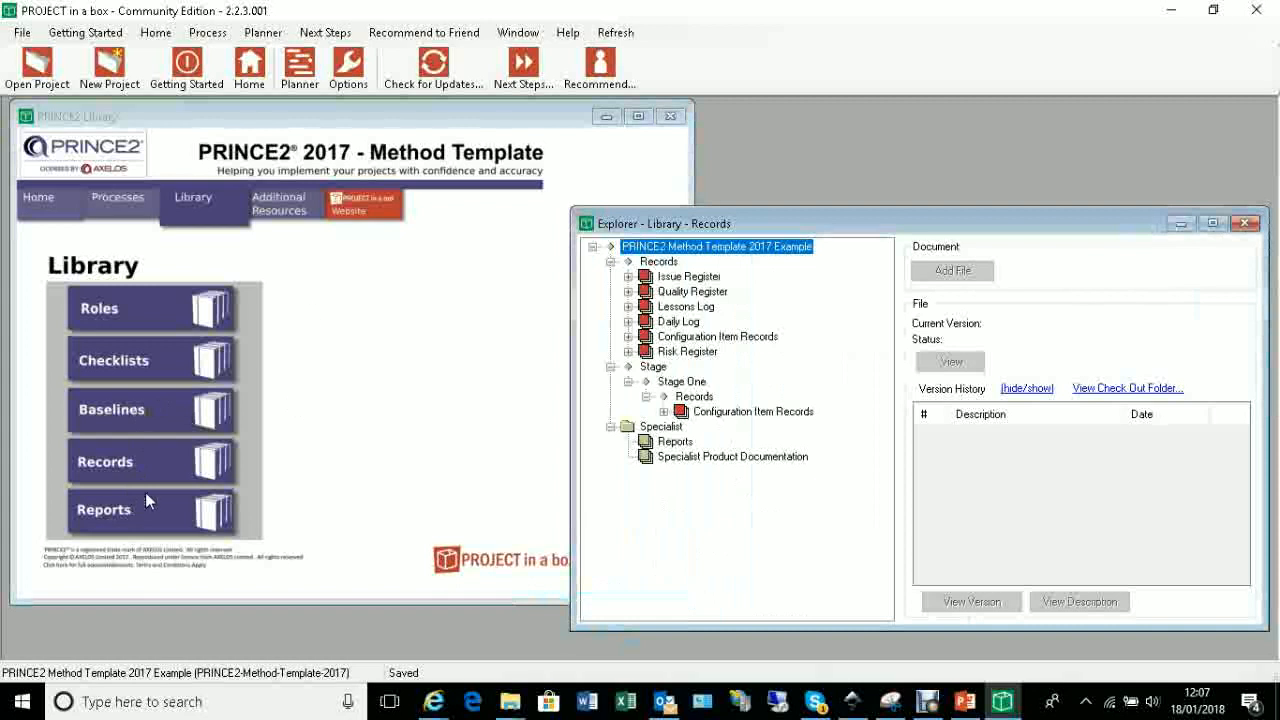
click(283, 212)
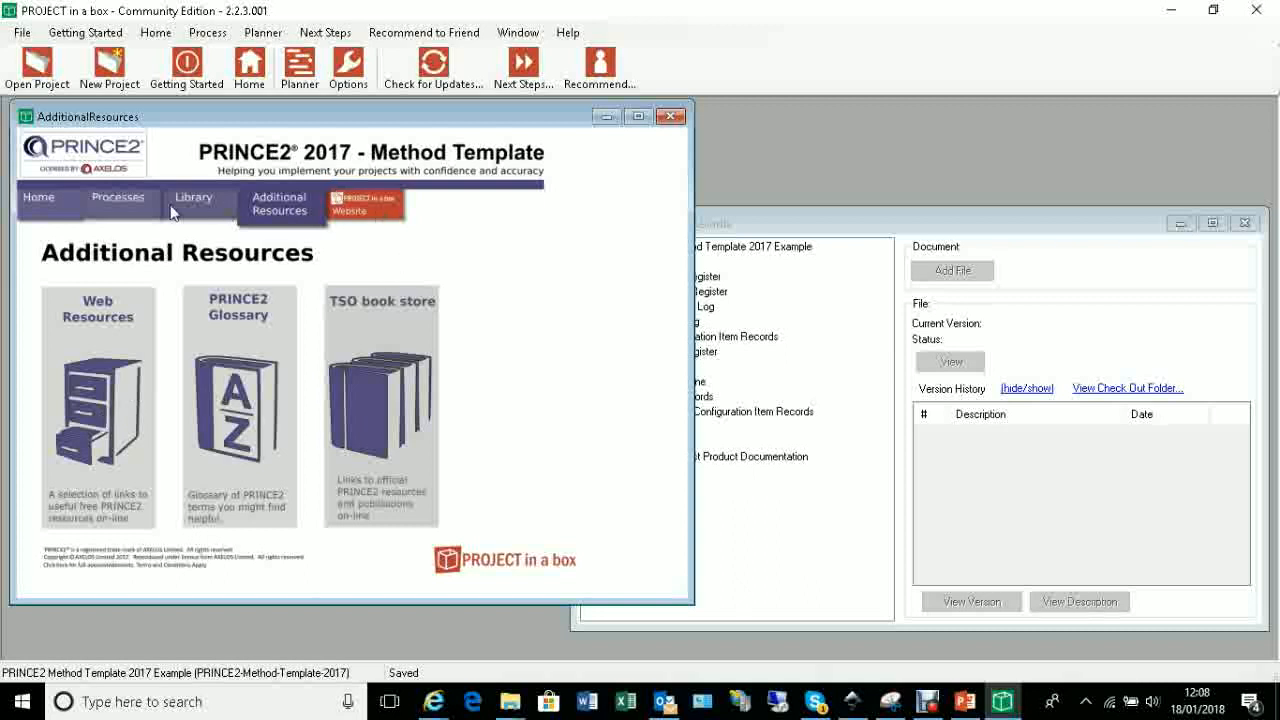
click(50, 214)
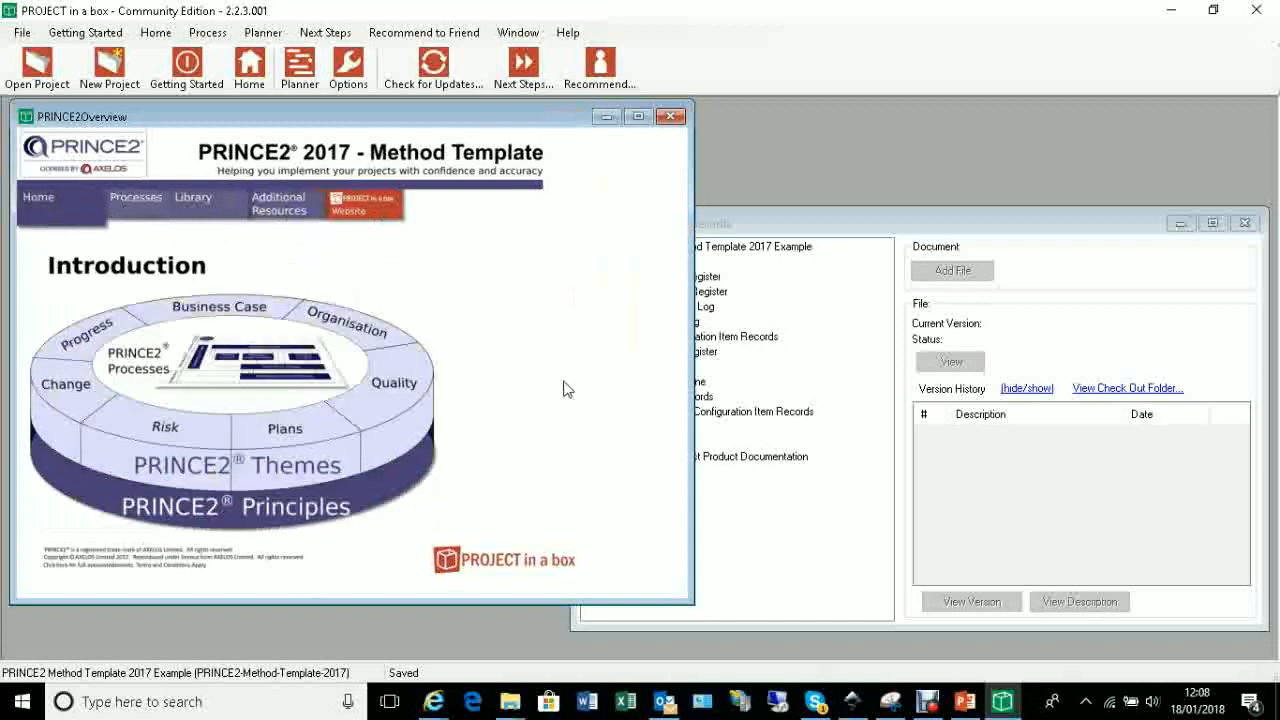